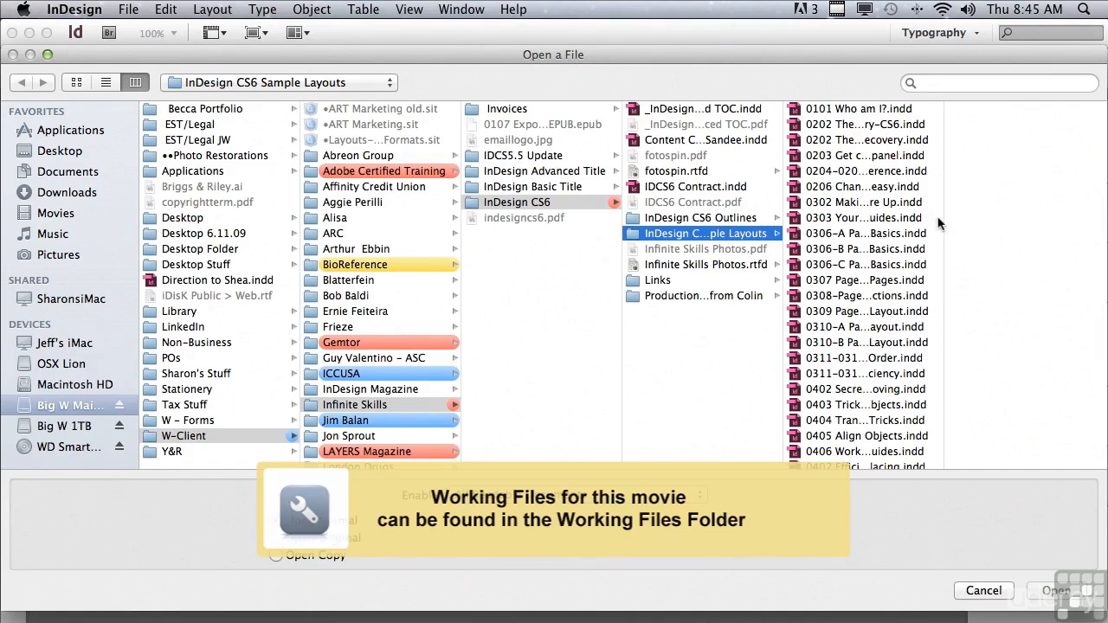
- Open the InDesign document 0701-0702 Paragraph Panel.indd from the InDesign CS6 Sample Layouts folder
left_click_drag(944, 221, 945, 449)
left_click(874, 401)
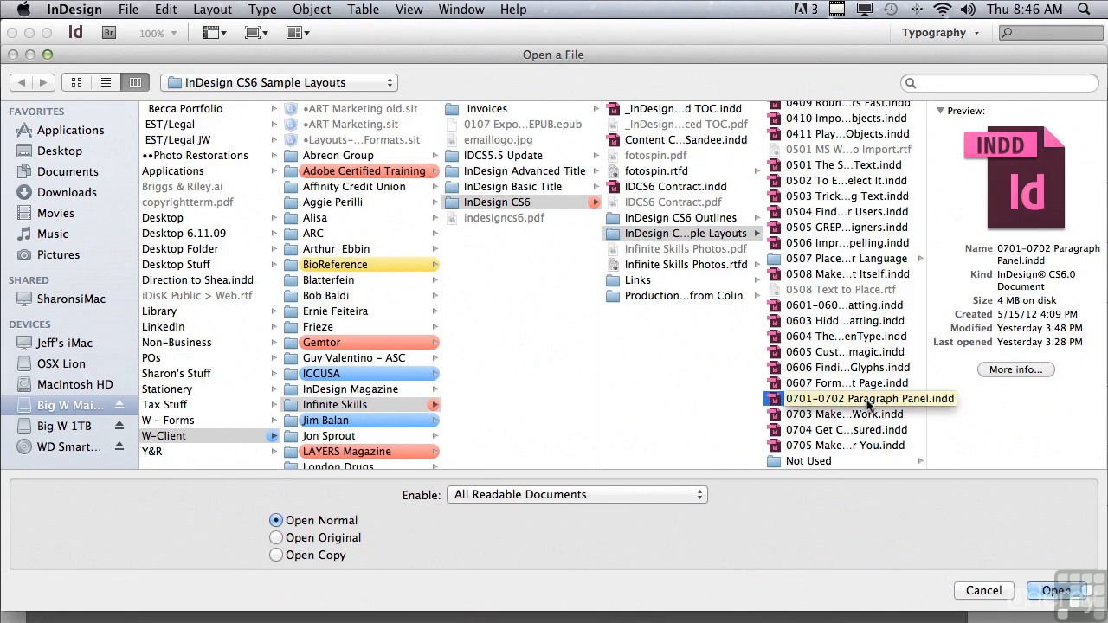
left_click(1043, 587)
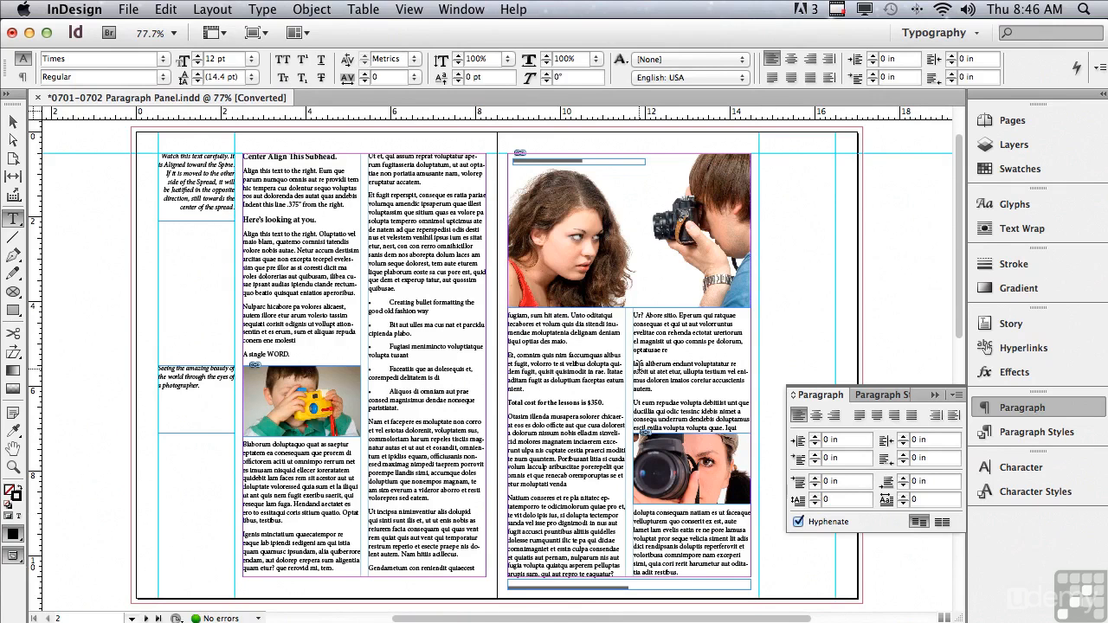
- Center-align the "Center Align This Subhead." heading on the left page, trying right alignment before returning to center
left_click(12, 468)
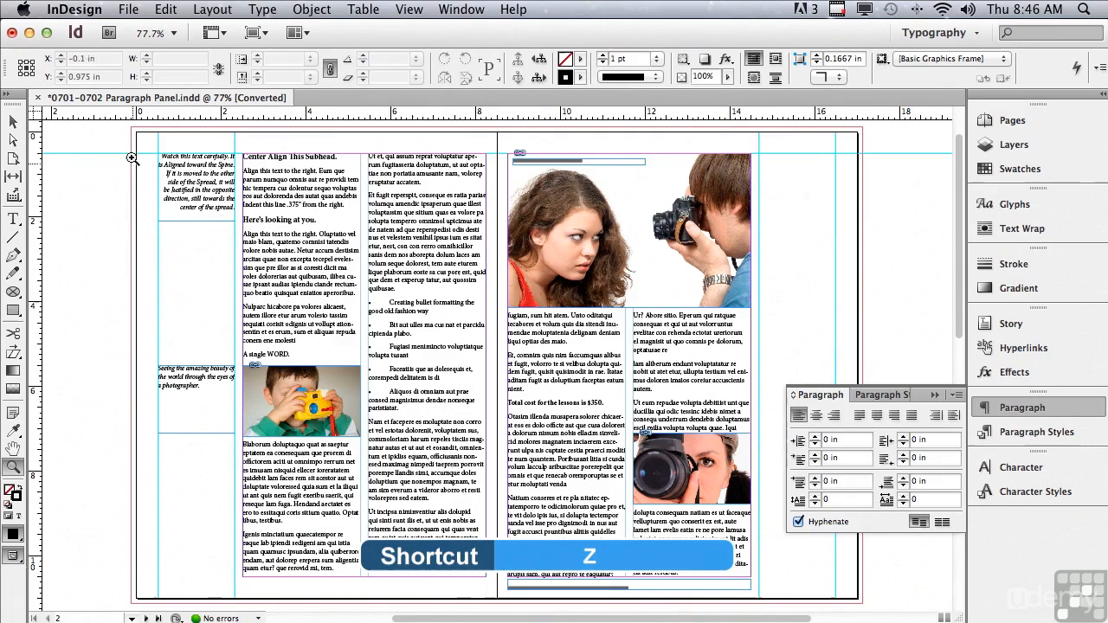
left_click_drag(124, 126, 501, 206)
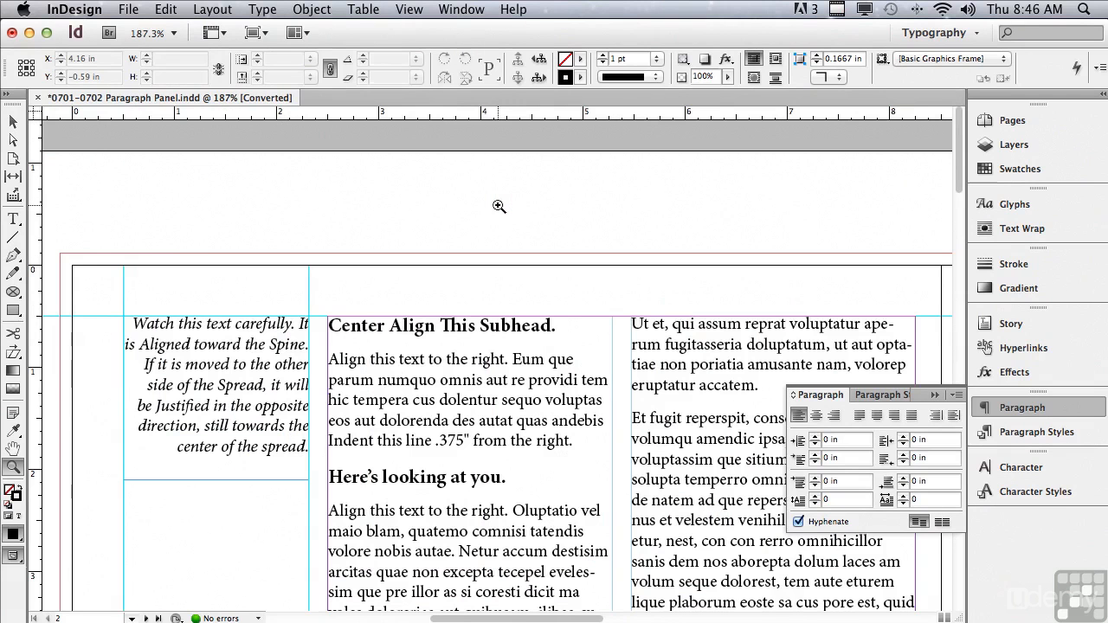
left_click(13, 221)
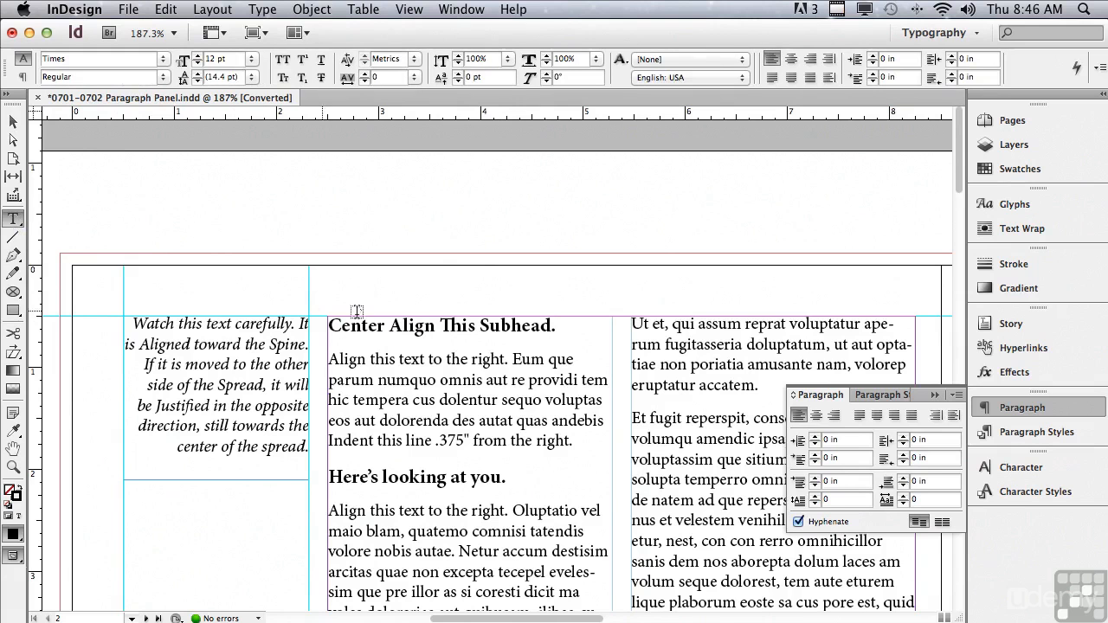
left_click(442, 324)
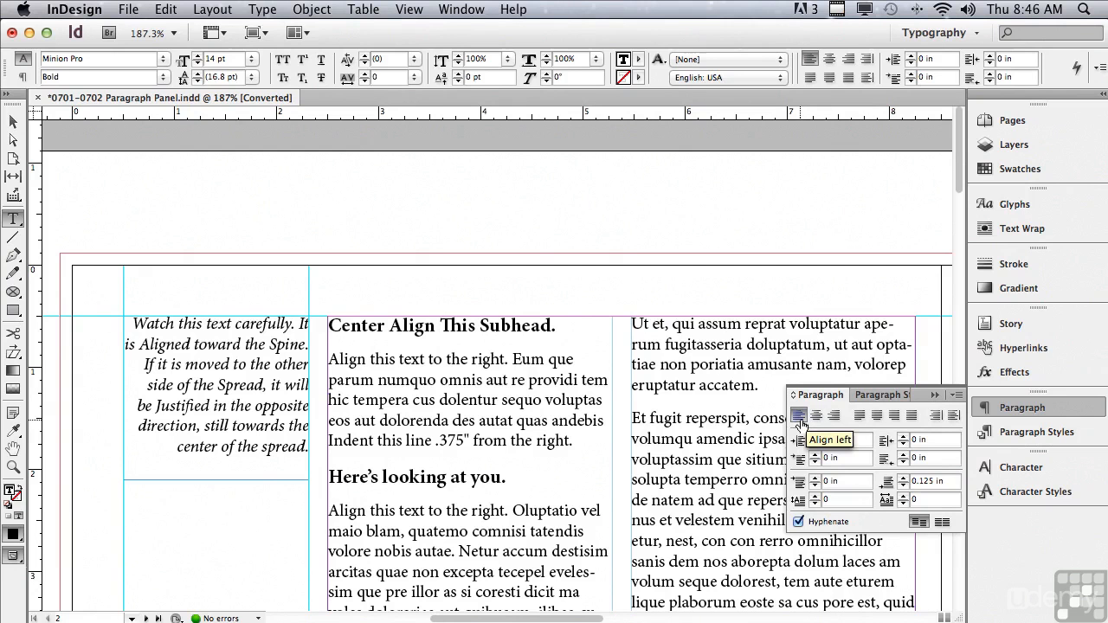
left_click(506, 399)
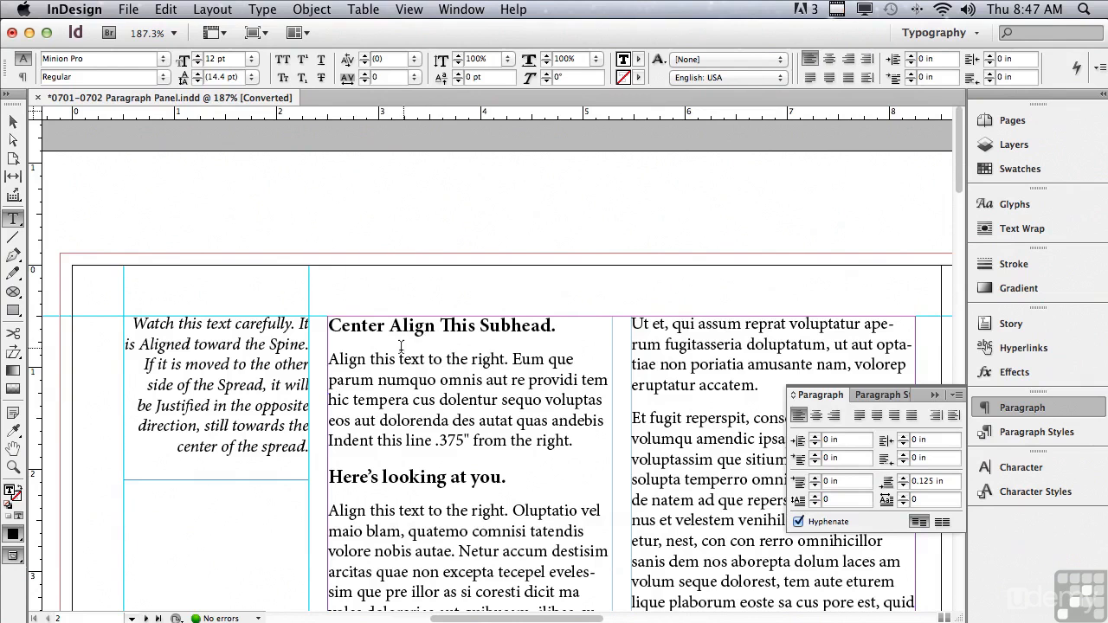
left_click(448, 325)
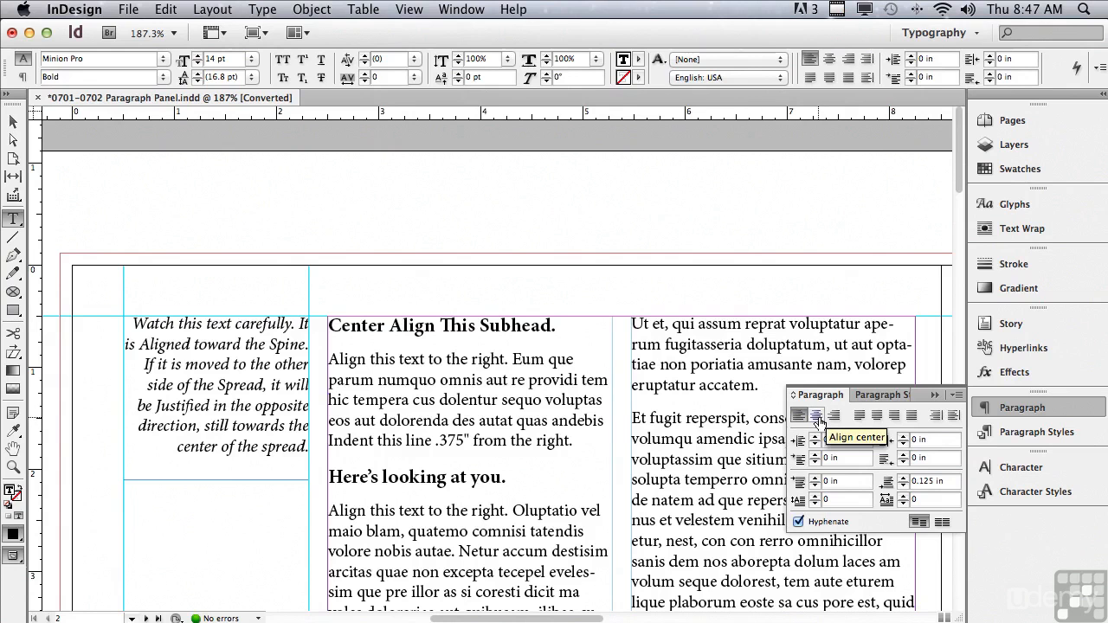
left_click(817, 416)
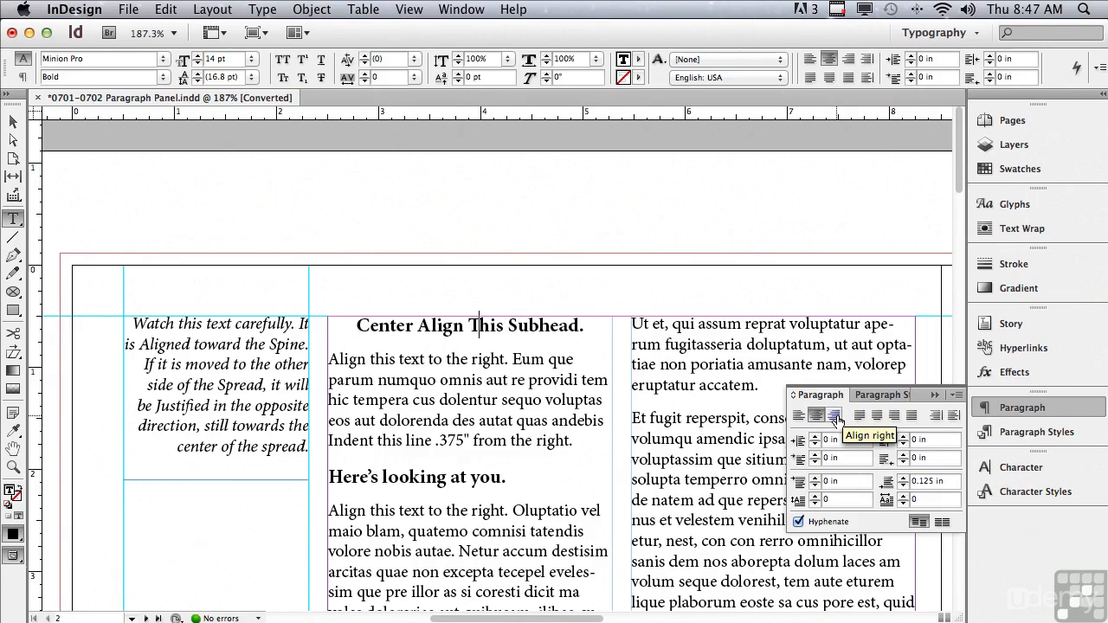
left_click(835, 416)
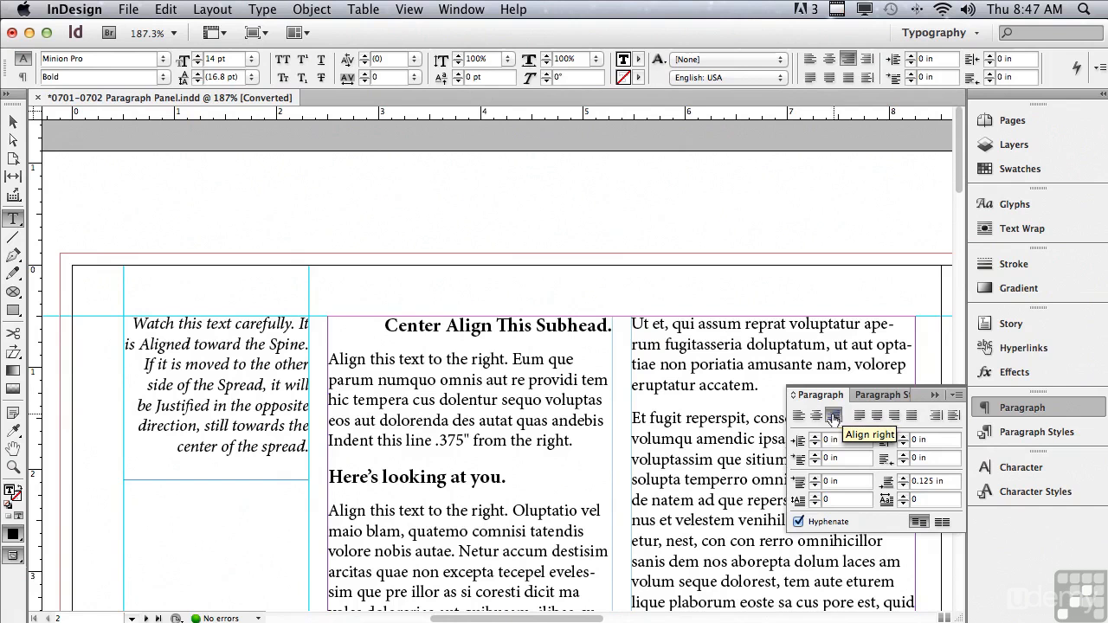
left_click(816, 417)
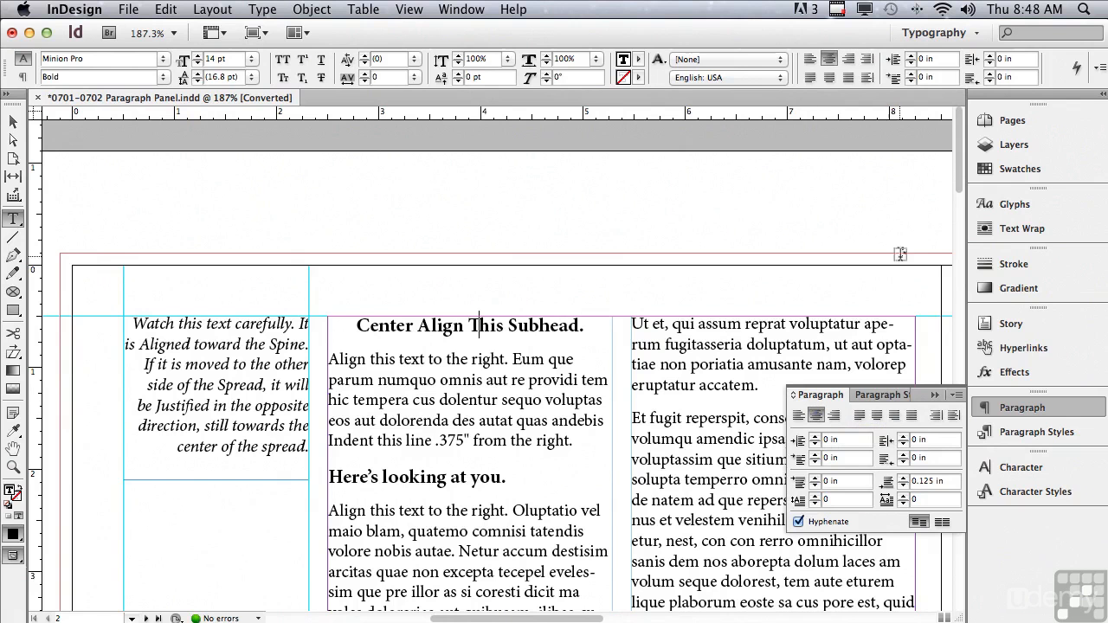
- Try right alignment on the italic caption beside the boy's photo, and switch it to left alignment
left_click_drag(958, 188, 937, 300)
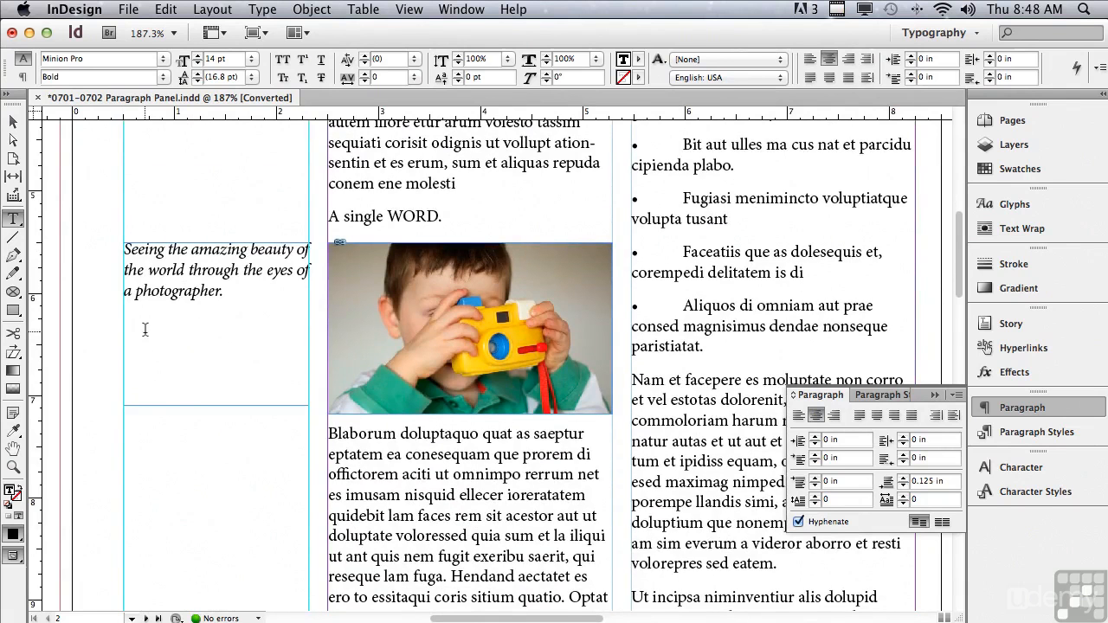
left_click_drag(234, 295, 111, 245)
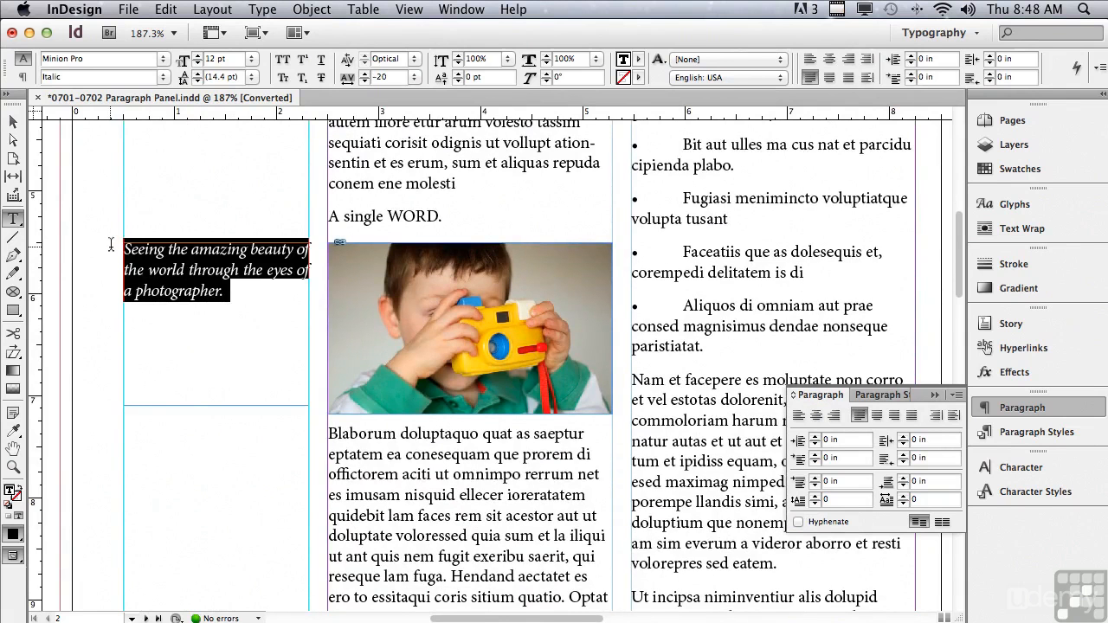
left_click(208, 269)
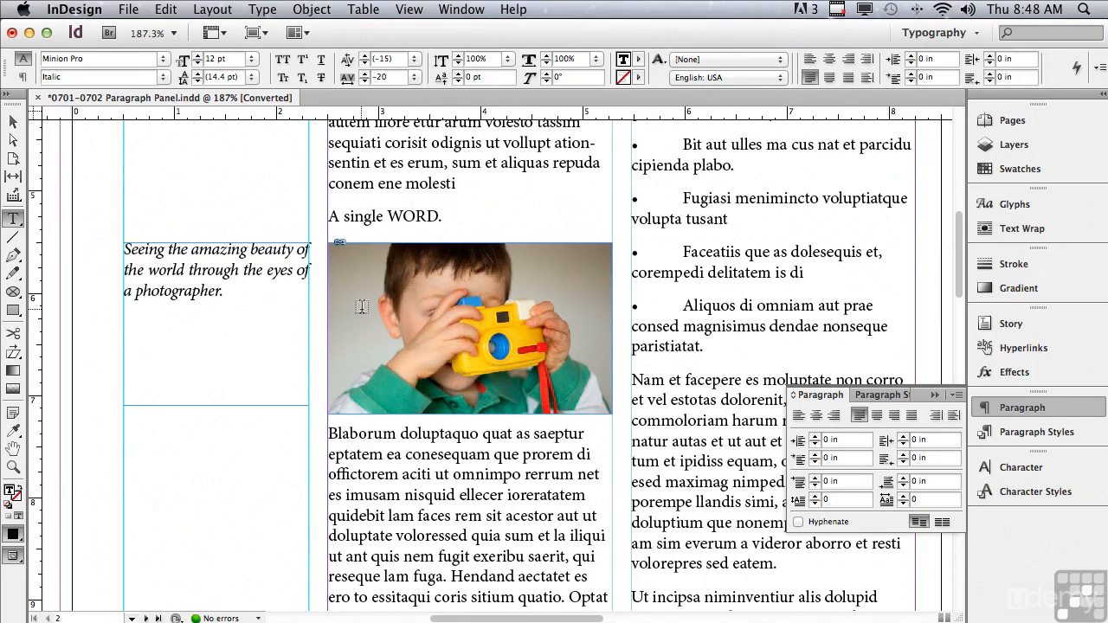
left_click(833, 416)
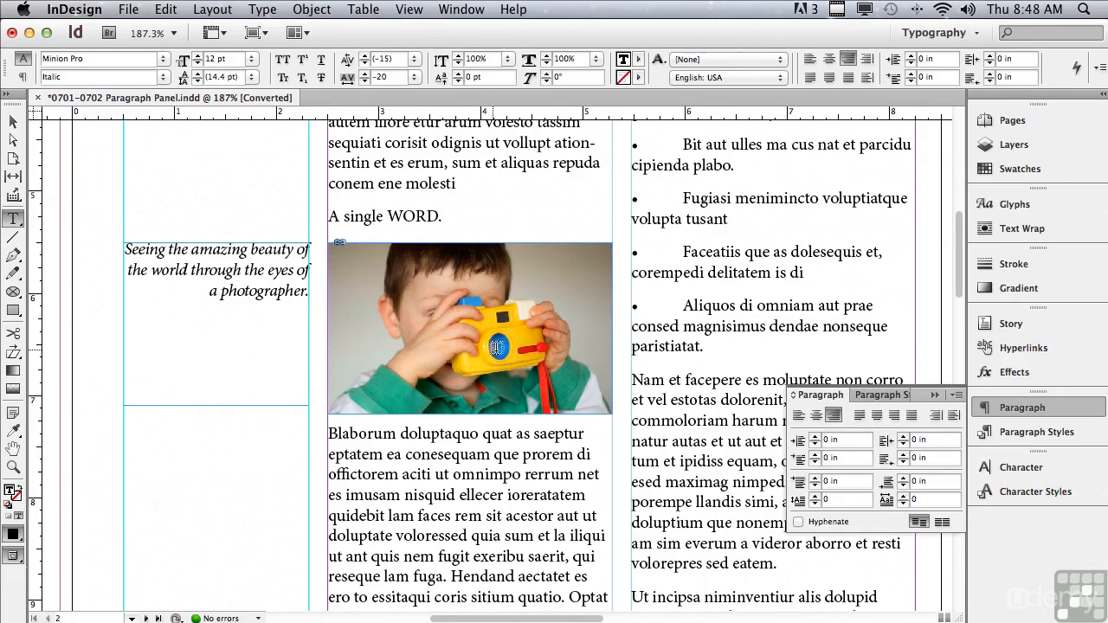
left_click(798, 416)
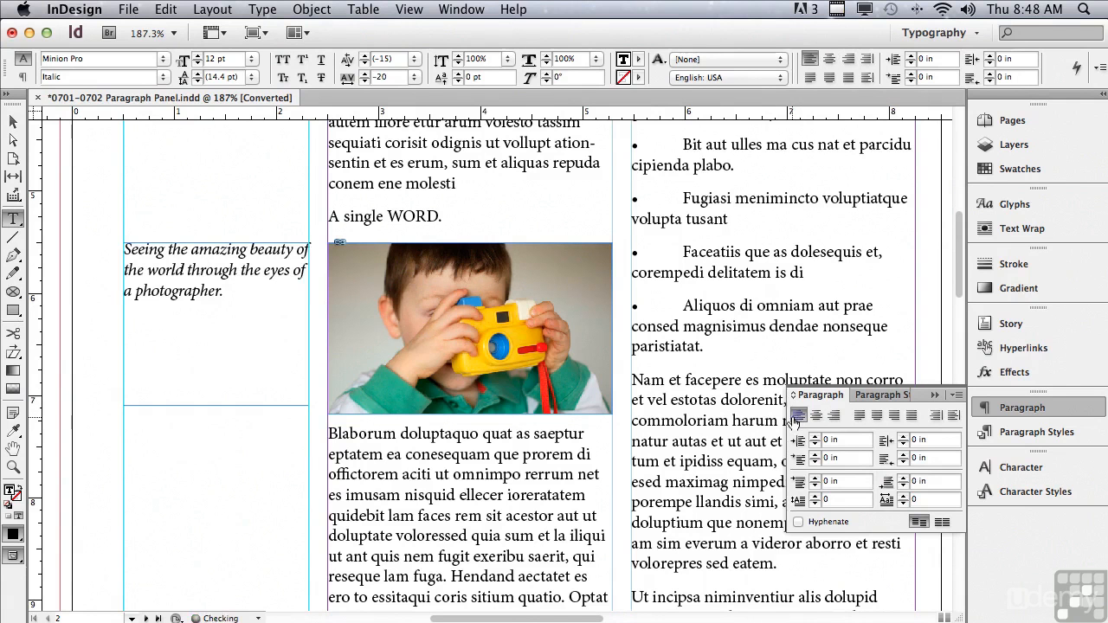
- Justify the paragraph below the centered subhead, trying the last line left and centered before aligning it right
left_click_drag(960, 295, 934, 213)
left_click(457, 269)
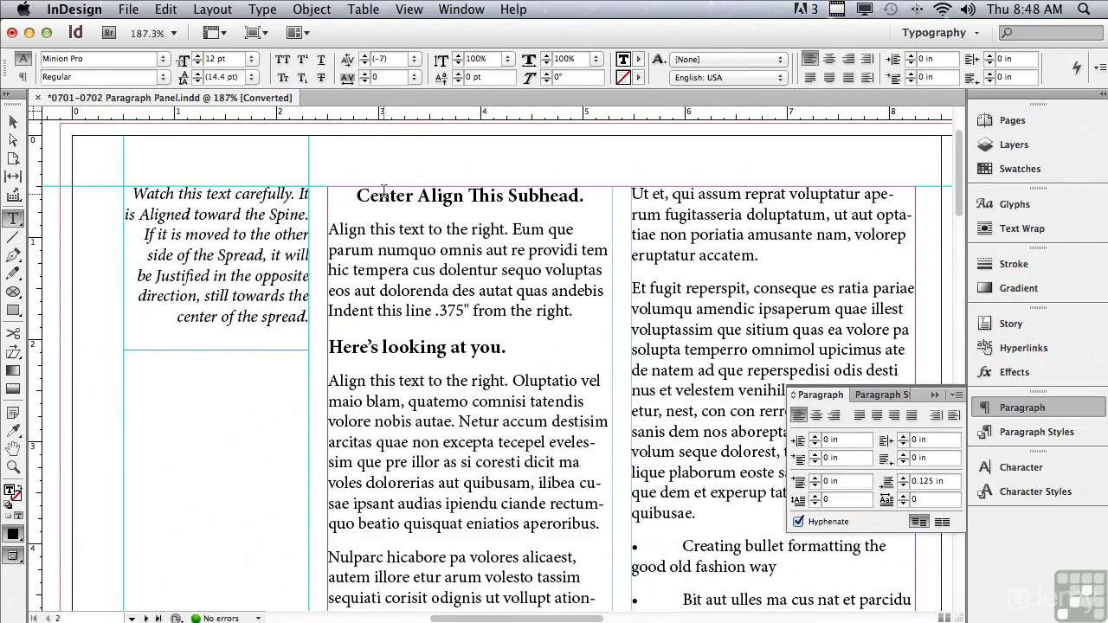
left_click(861, 417)
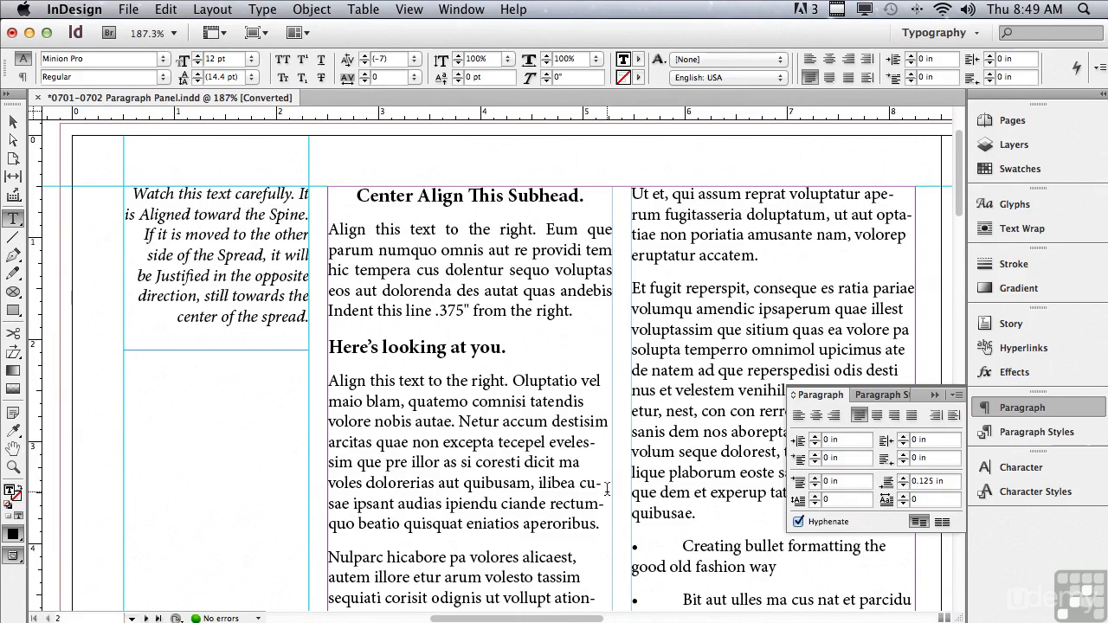
left_click(877, 417)
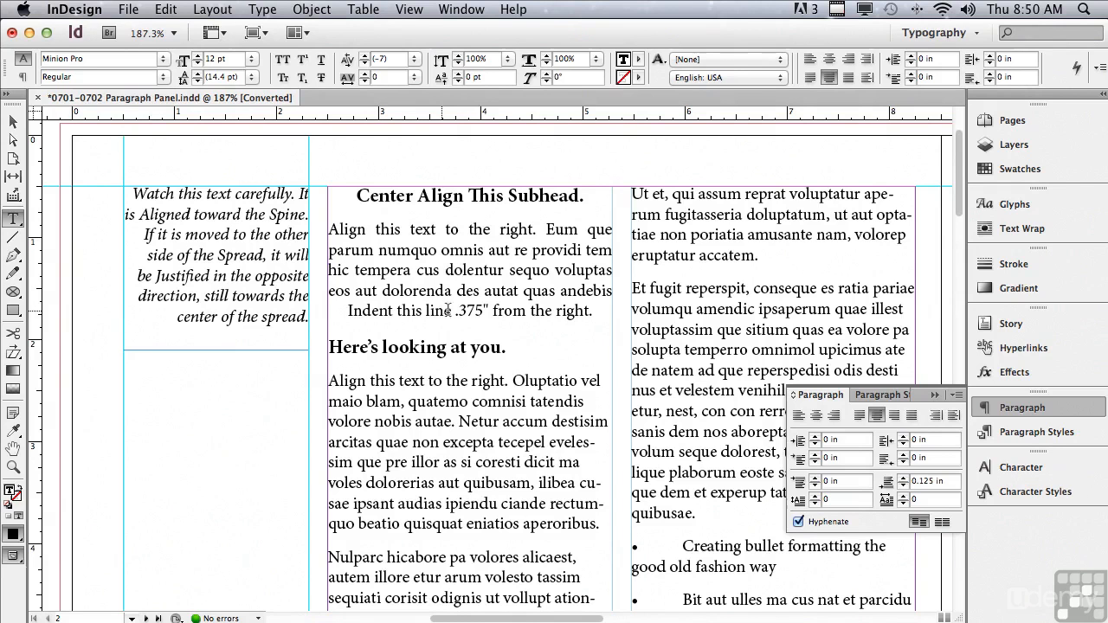
left_click(897, 419)
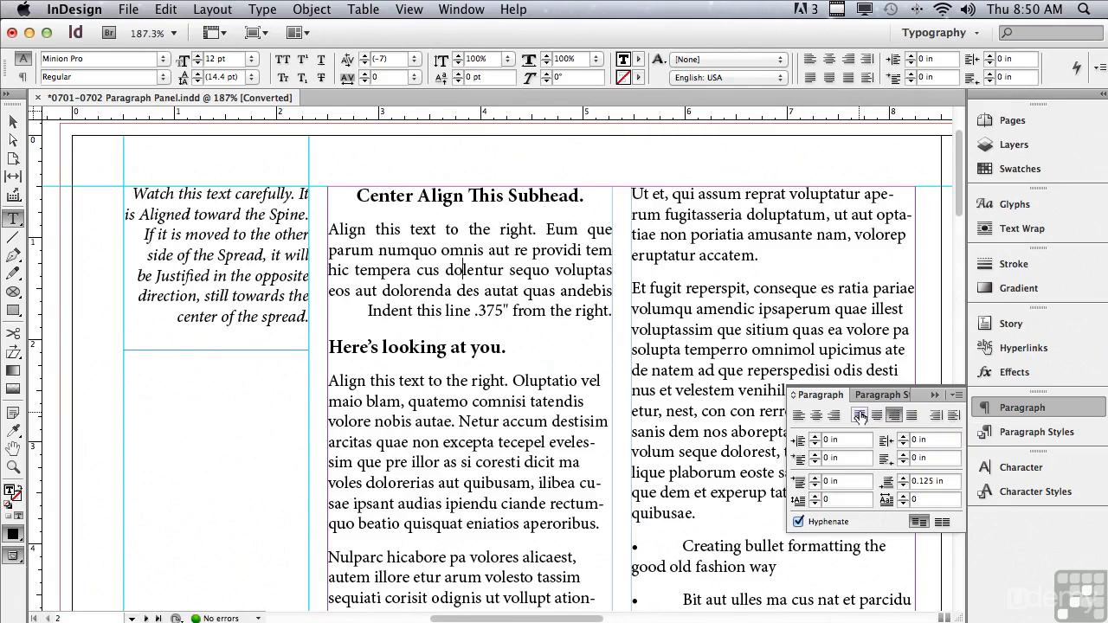
- Justify the italic caption beside the boy's photo with its last line aligned right
left_click_drag(962, 214, 950, 270)
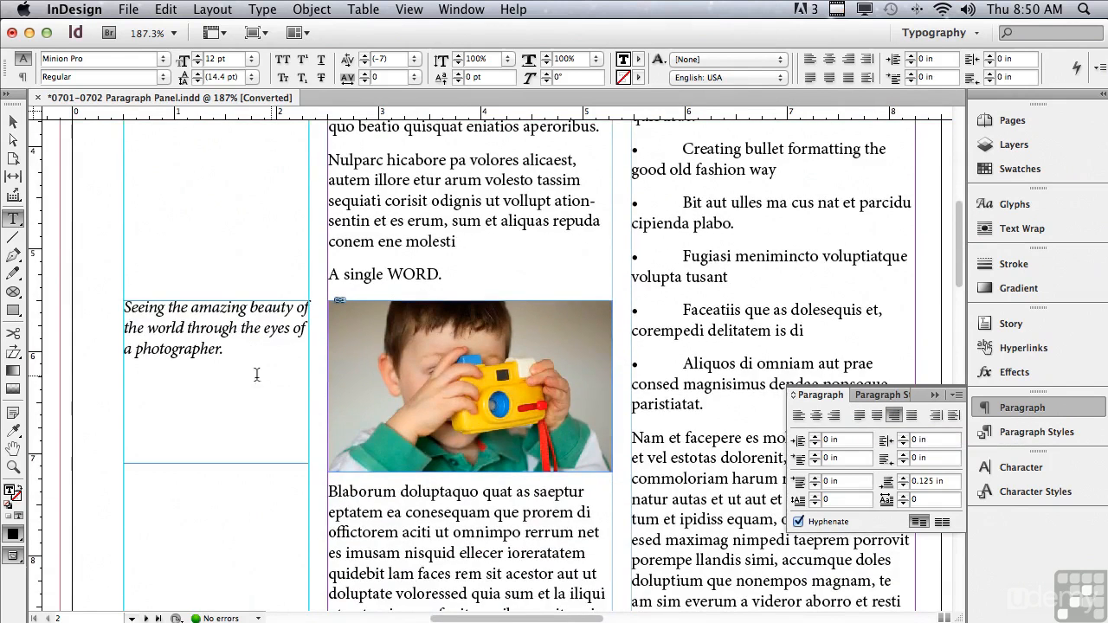
triple_click(205, 345)
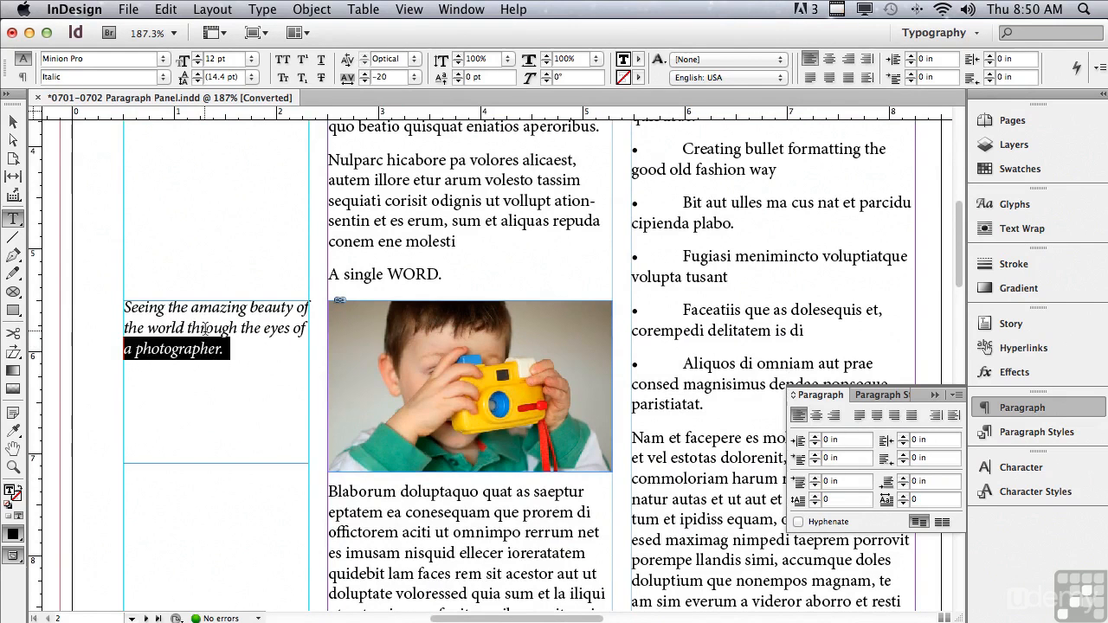
left_click(205, 331)
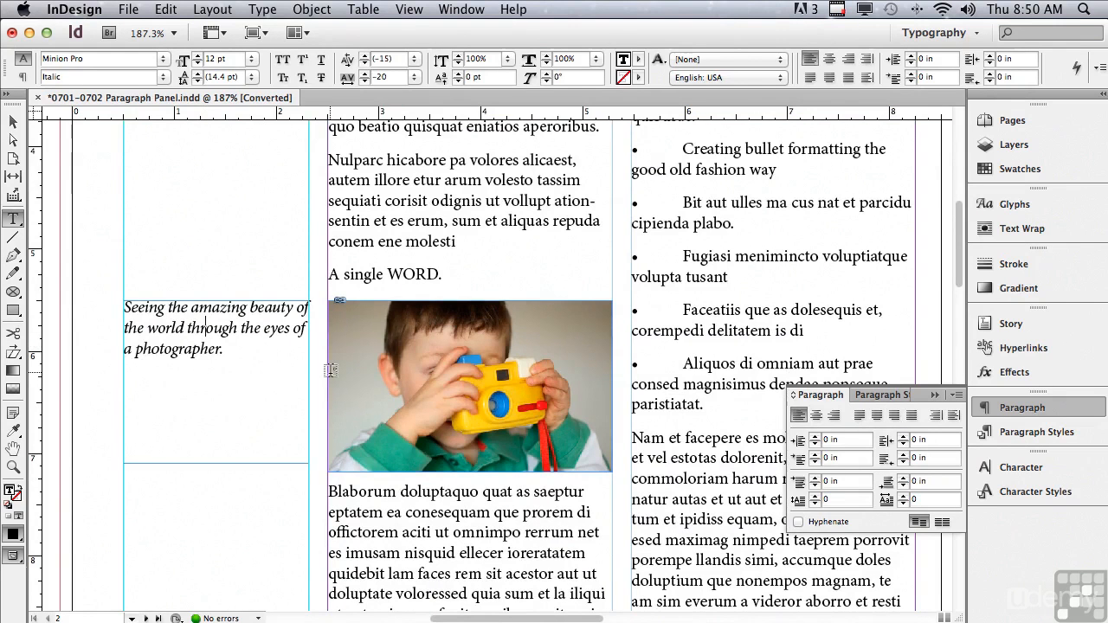
left_click(894, 416)
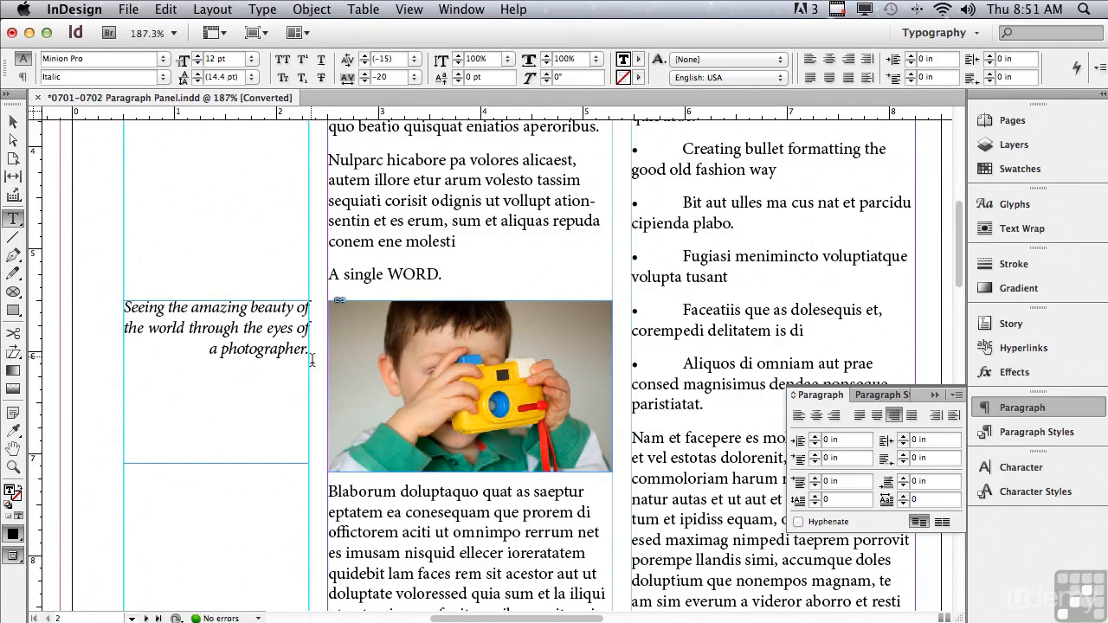
- Justify all lines of "A single WORD.", break the paragraph before "WORD.", and select the final period
left_click(382, 275)
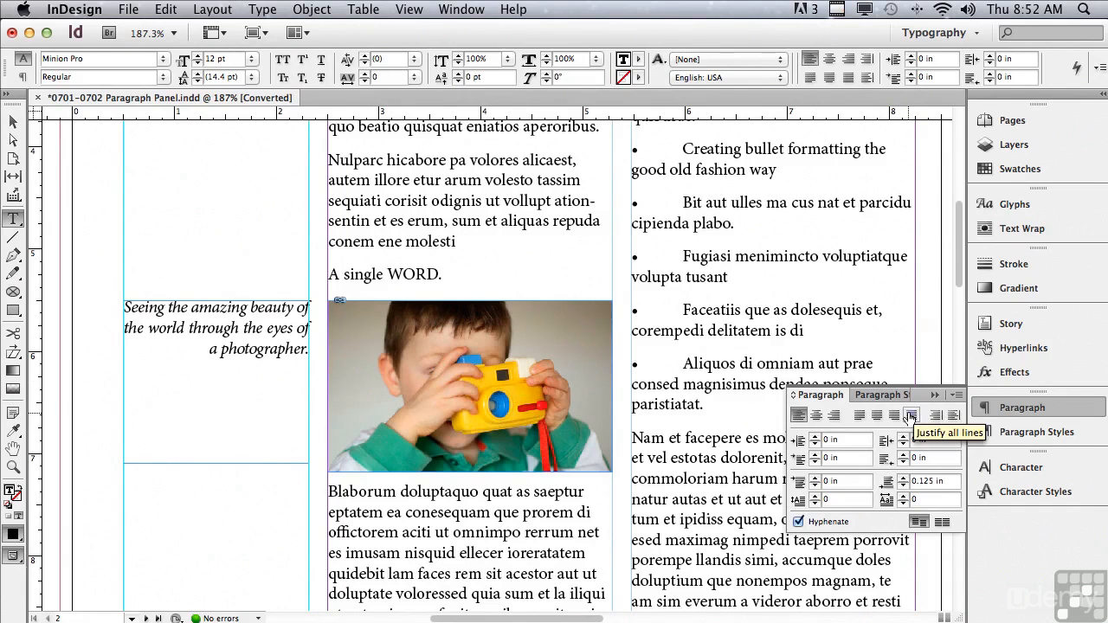
left_click(911, 416)
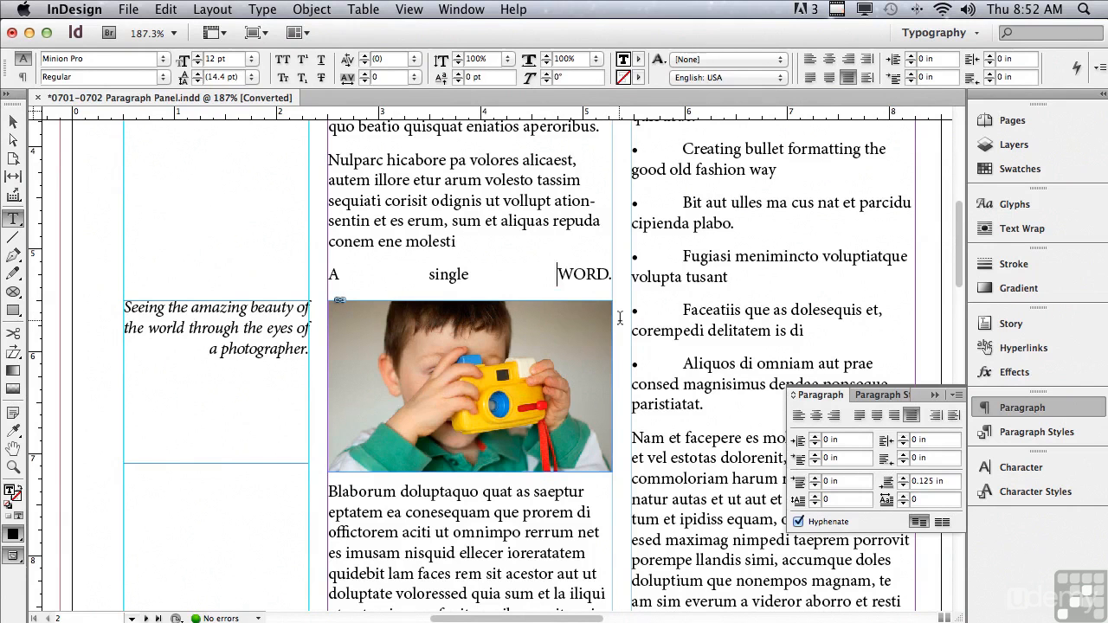
key("Return")
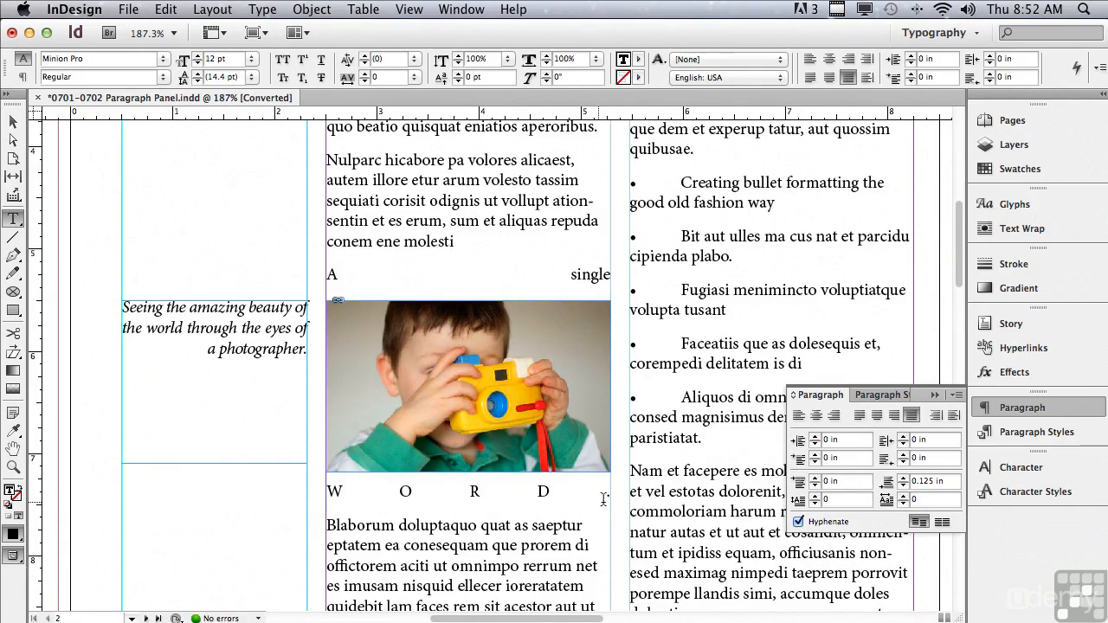
left_click_drag(599, 499, 612, 499)
- Justify all lines of the copyright footer at the bottom of the right page
scroll(961, 275, "down", 5)
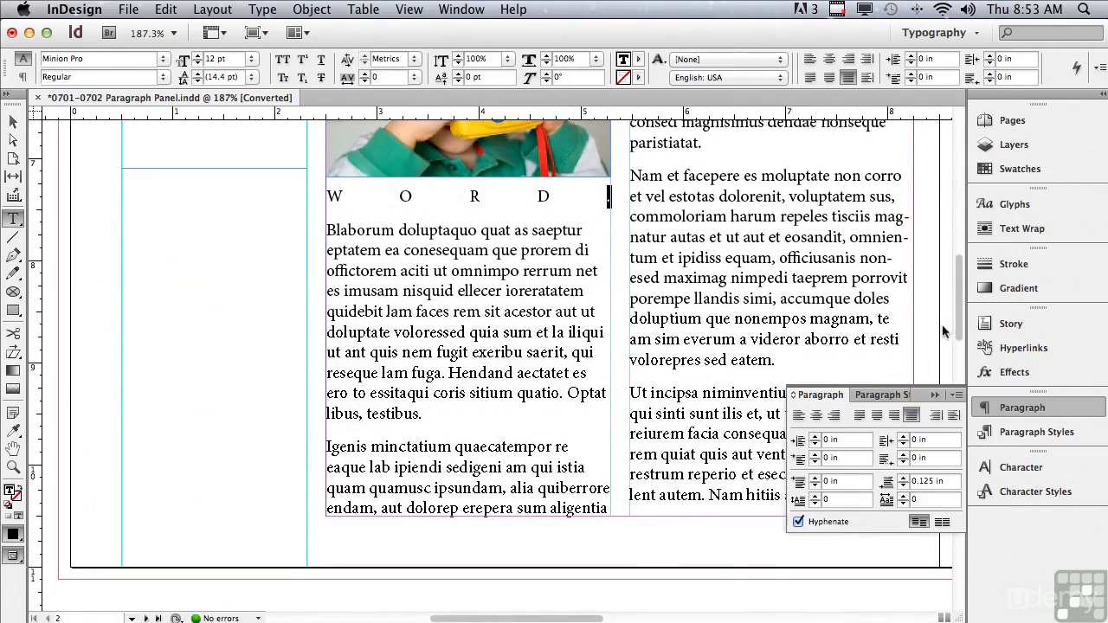
left_click_drag(520, 620, 683, 569)
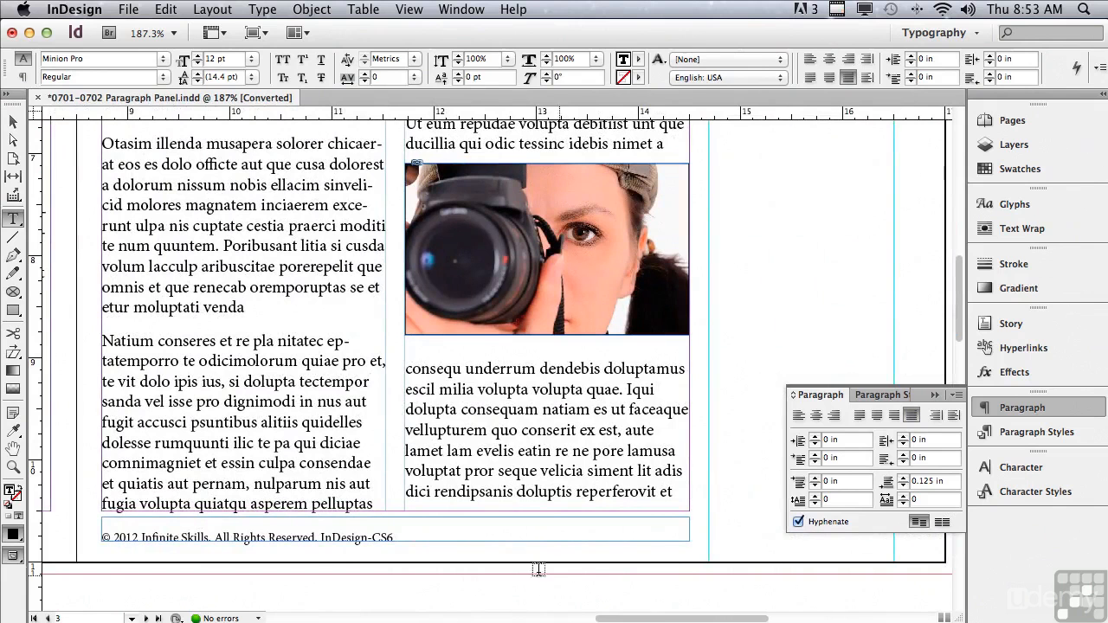
left_click(400, 537)
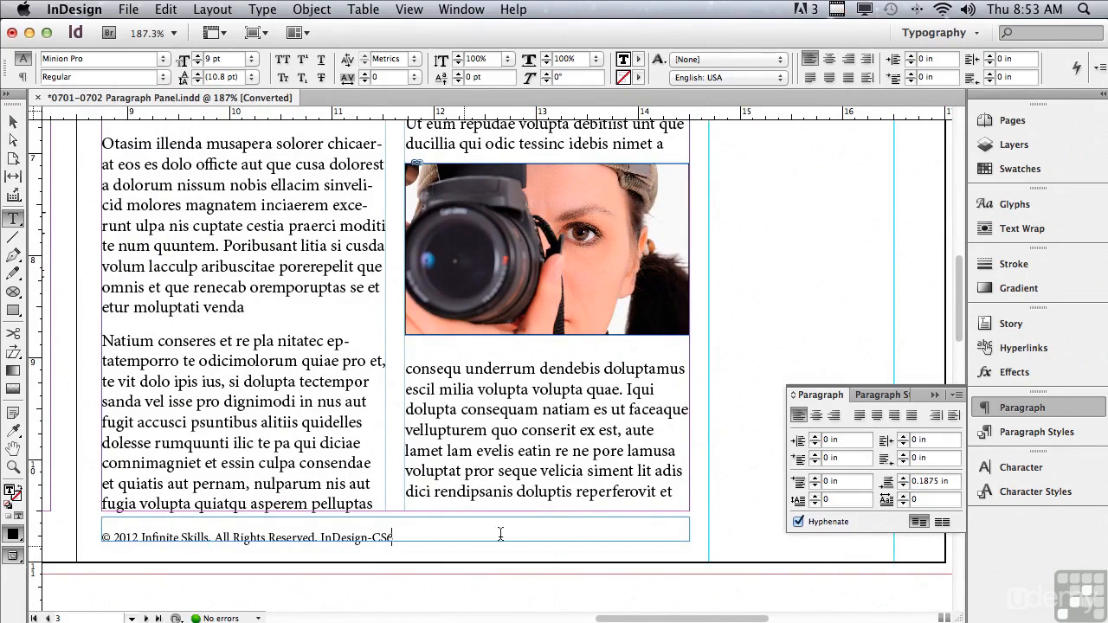
left_click(911, 417)
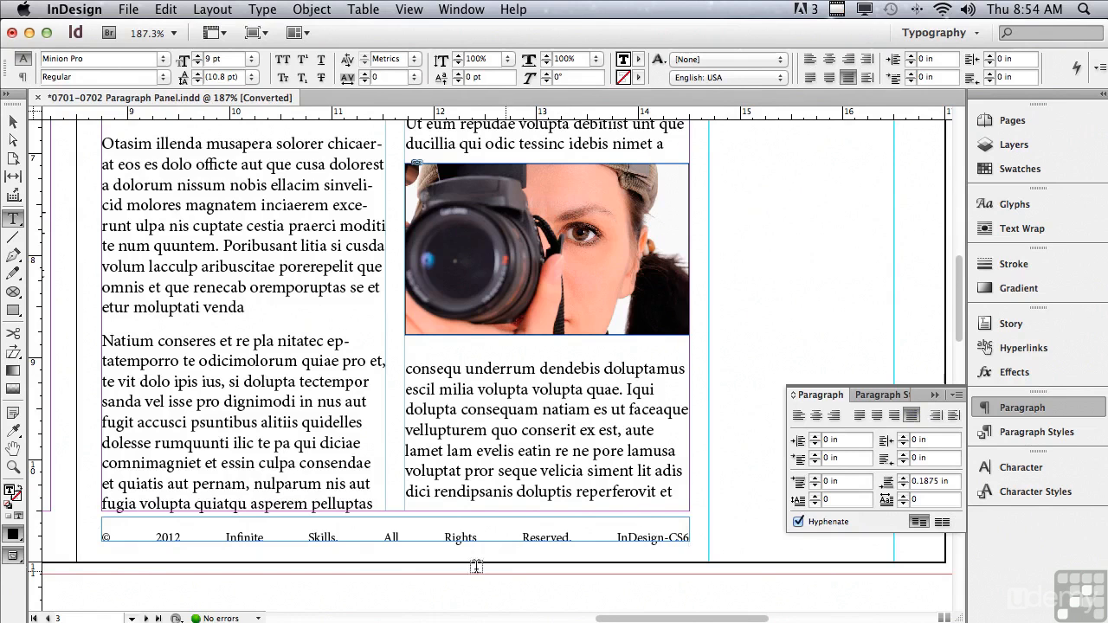
- Replace the space between "Skills." and "All" in the copyright footer with a flush space
double_click(362, 538)
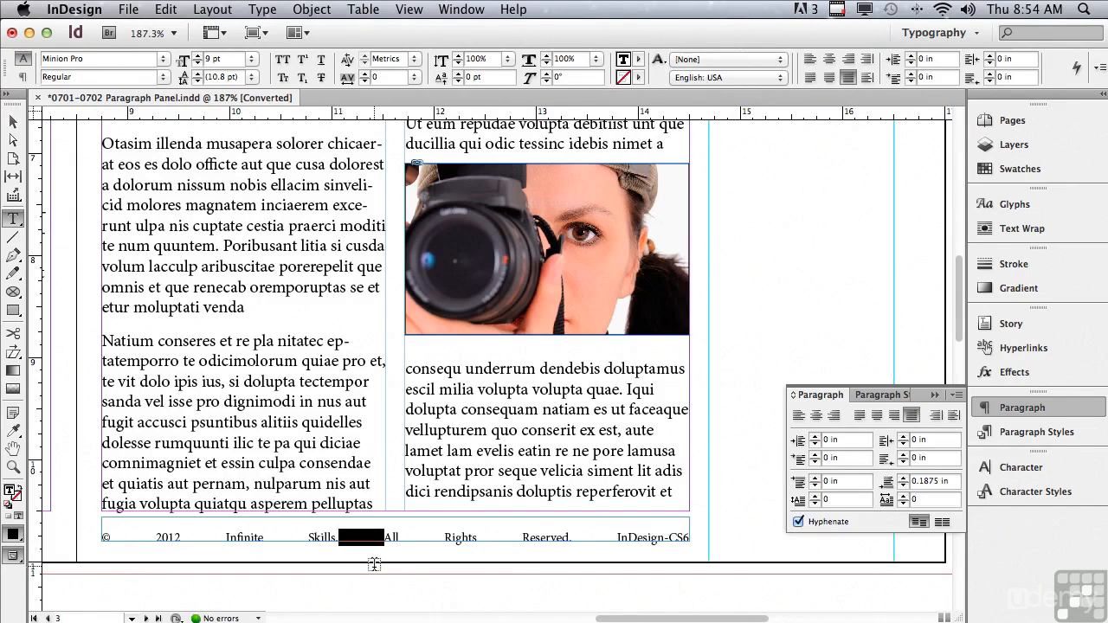
left_click(262, 10)
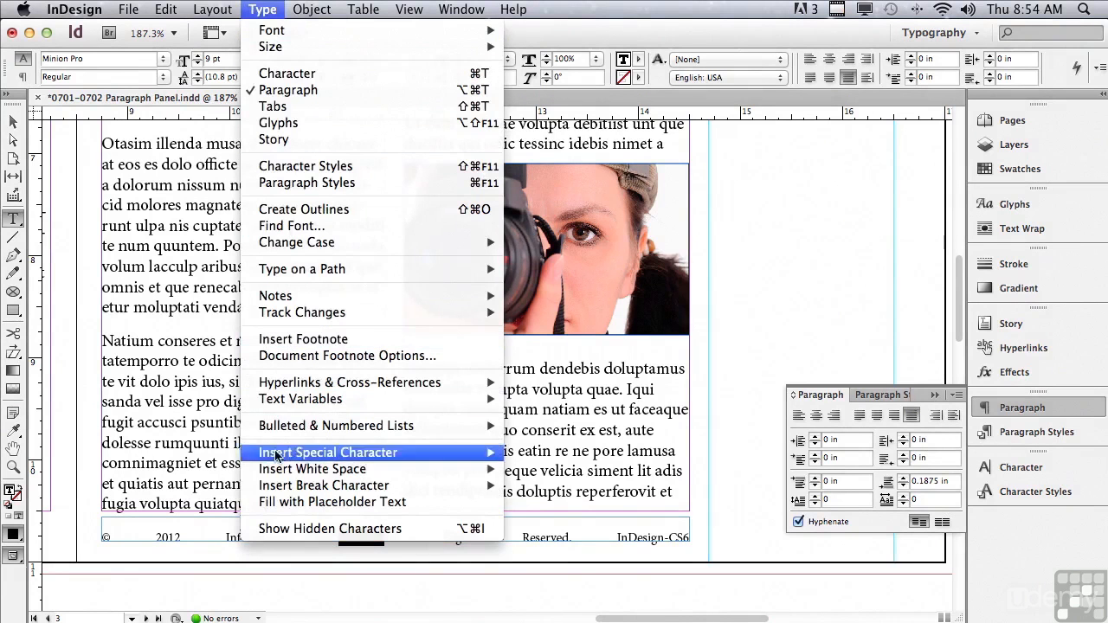
mouse_move(276, 473)
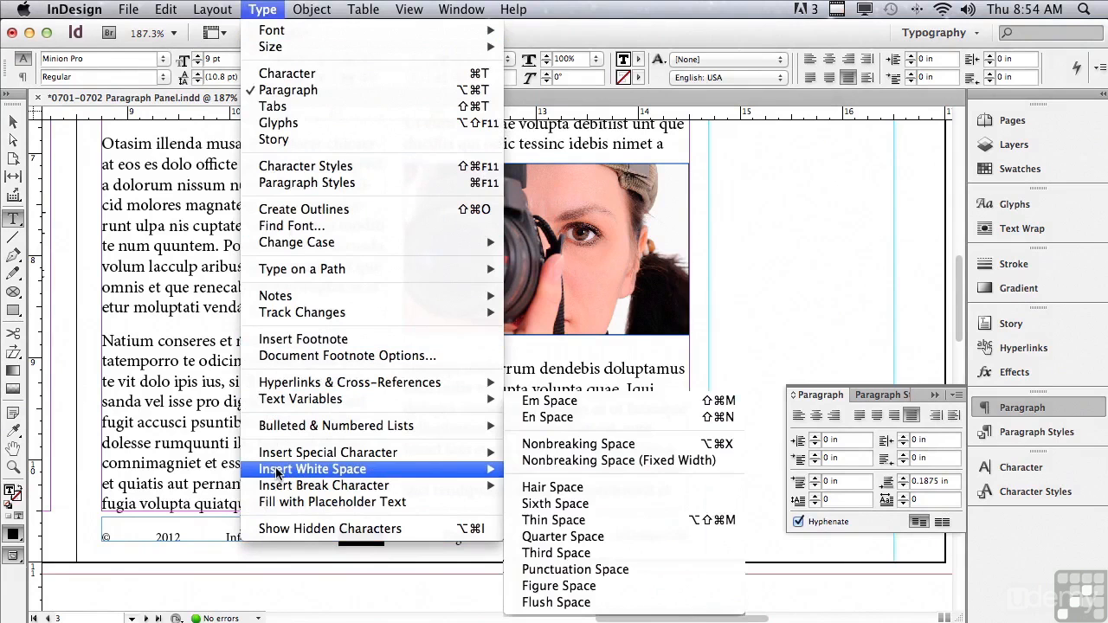
left_click(556, 603)
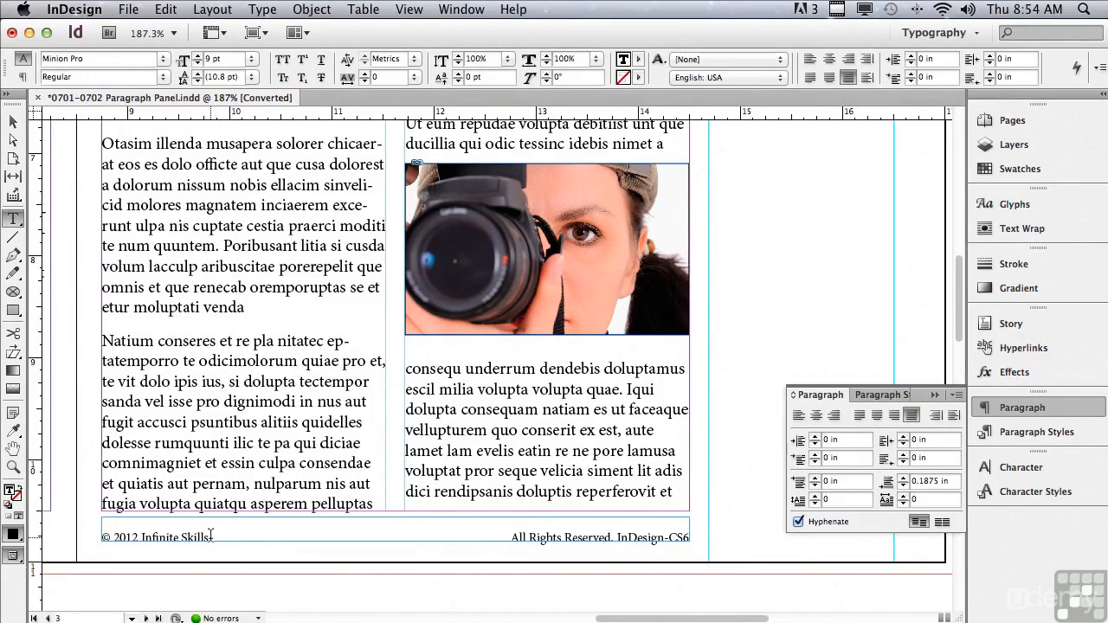
- Select the flush space in the copyright footer and turn on the display of hidden characters
left_click_drag(210, 537, 448, 573)
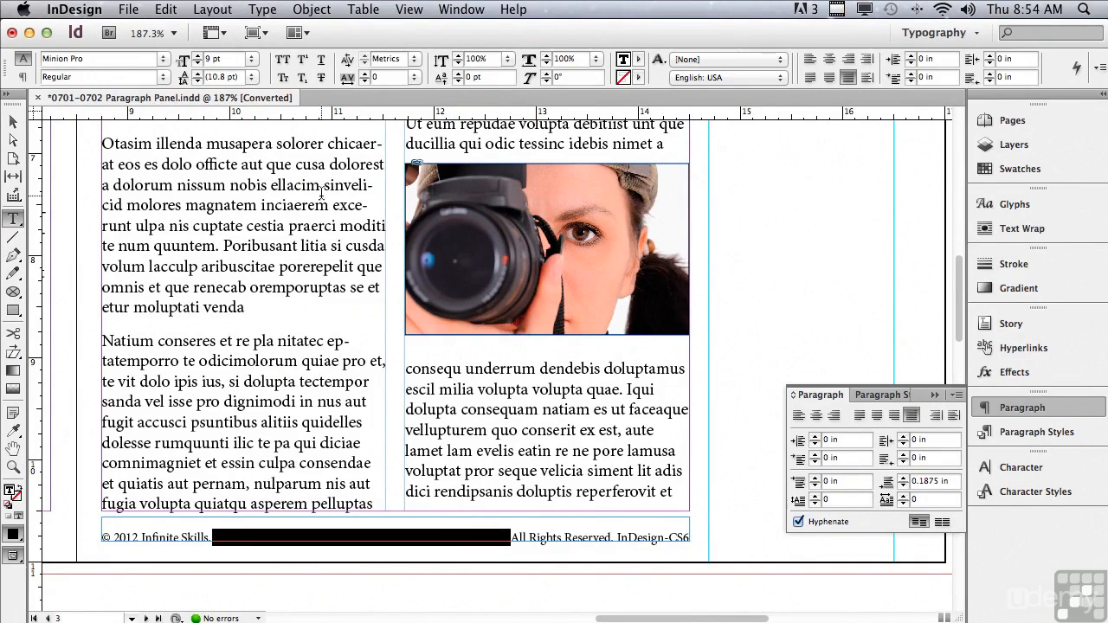
left_click(222, 37)
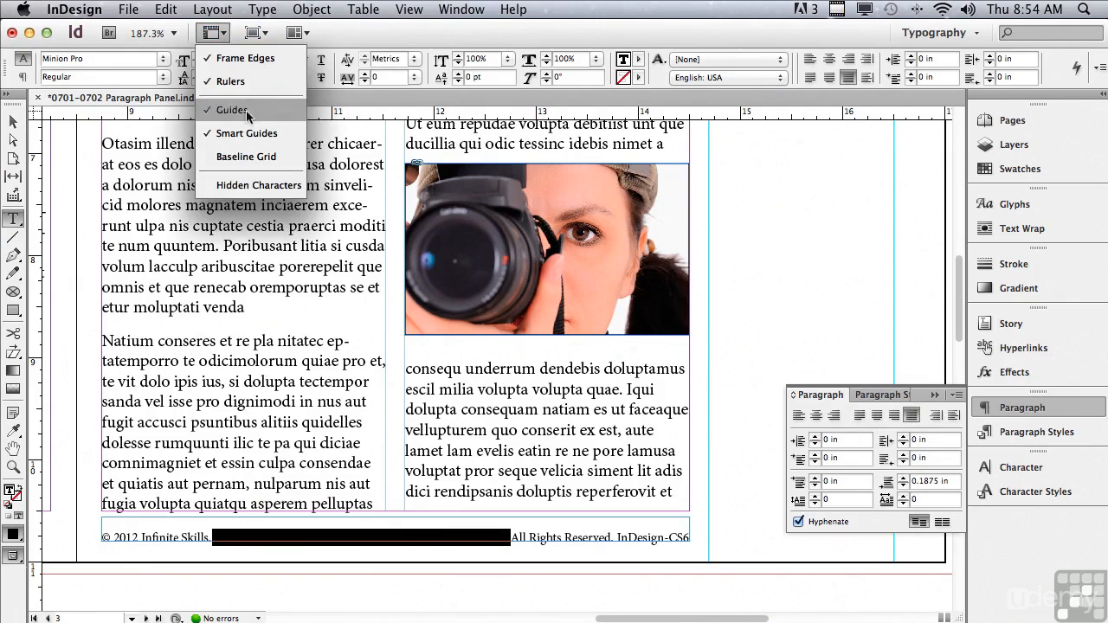
left_click(242, 186)
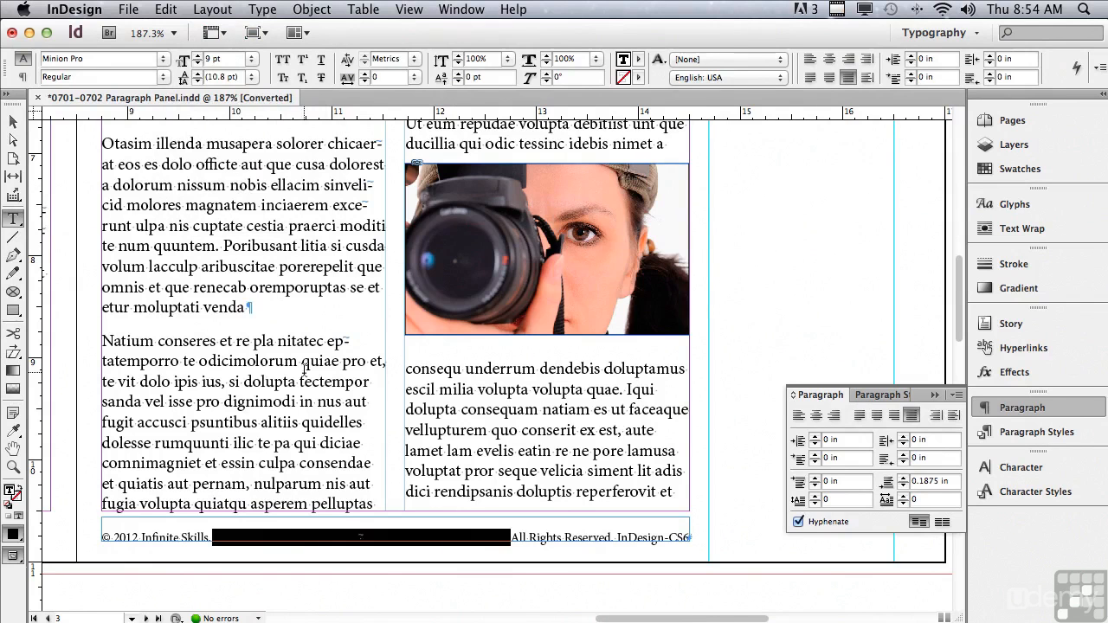
left_click(88, 482)
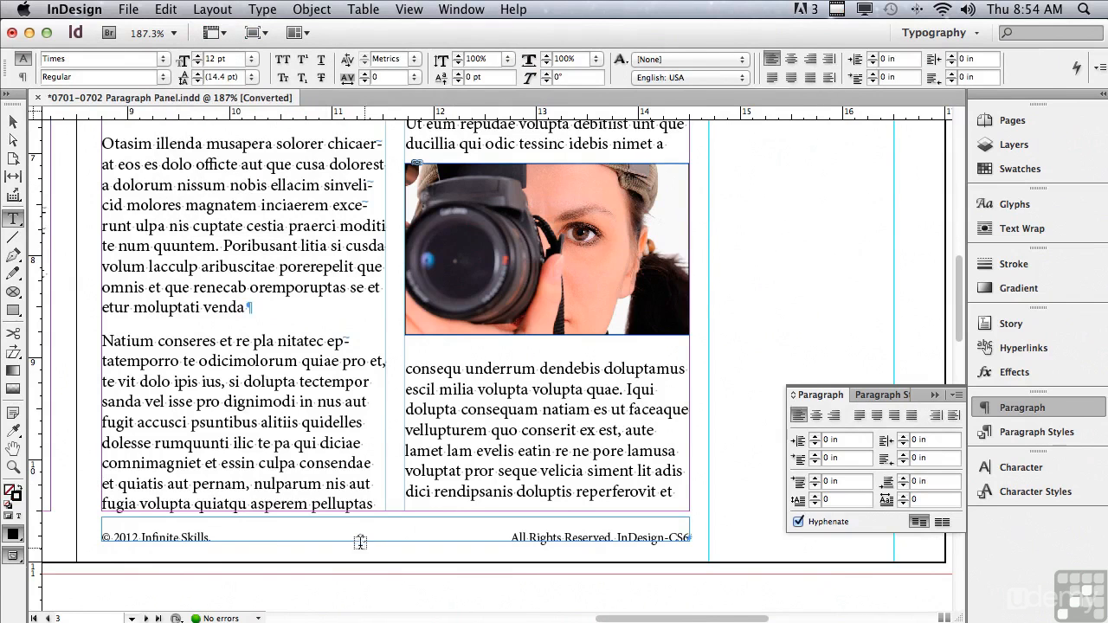
- Examine the hidden-character marker of the flush space in the copyright footer up close
double_click(286, 538)
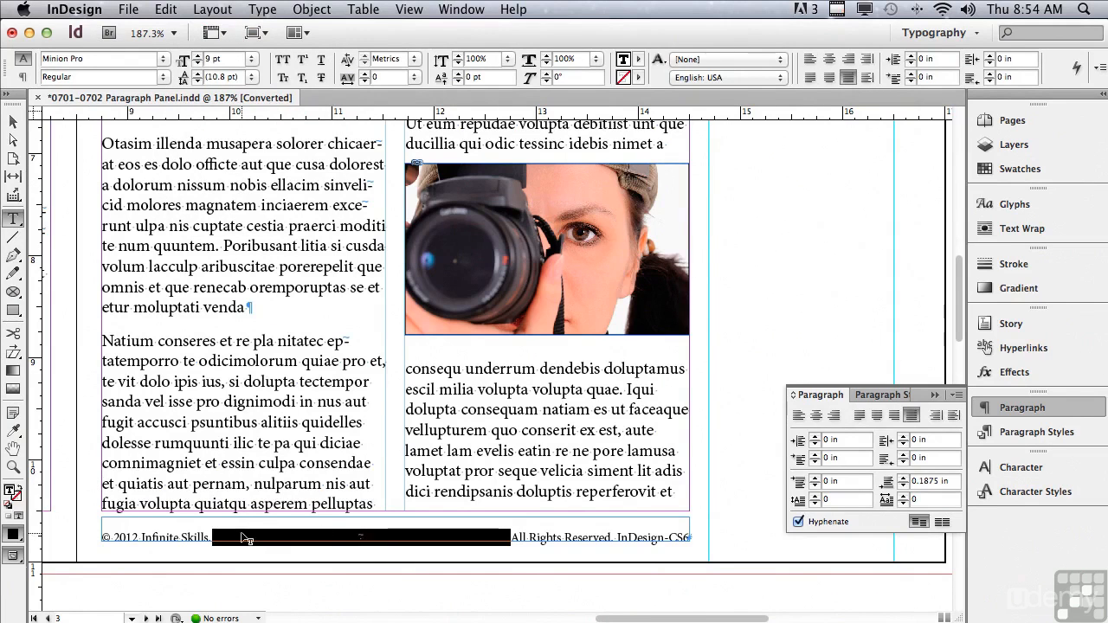
left_click(13, 467)
left_click_drag(325, 517, 386, 564)
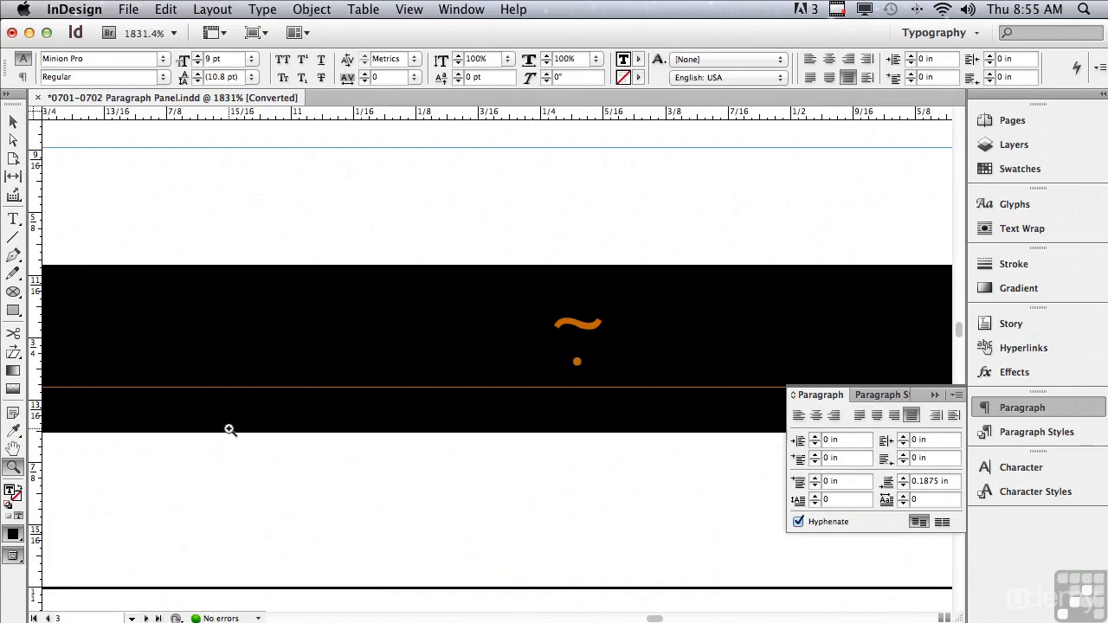
left_click(13, 219)
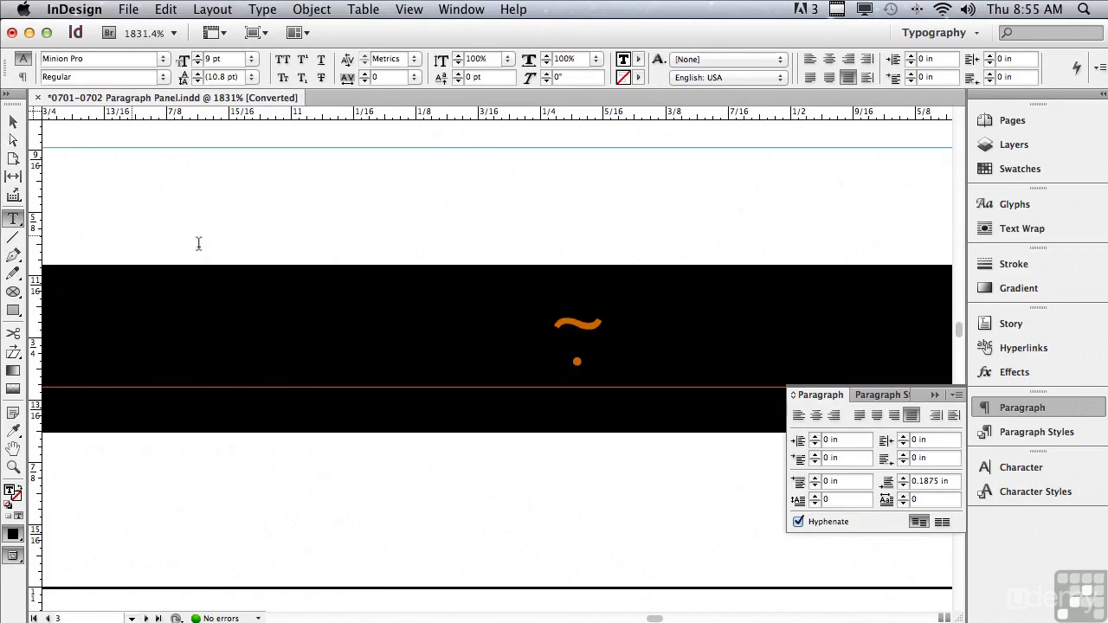
left_click(503, 323)
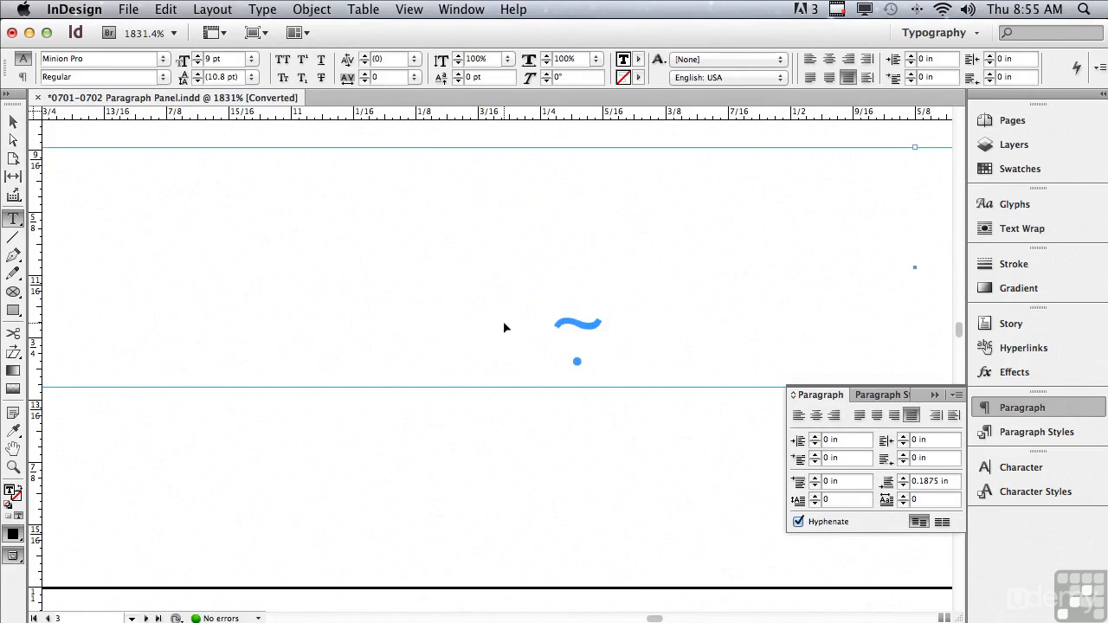
key("super+minus")
key("super+minus")
key("super+minus")
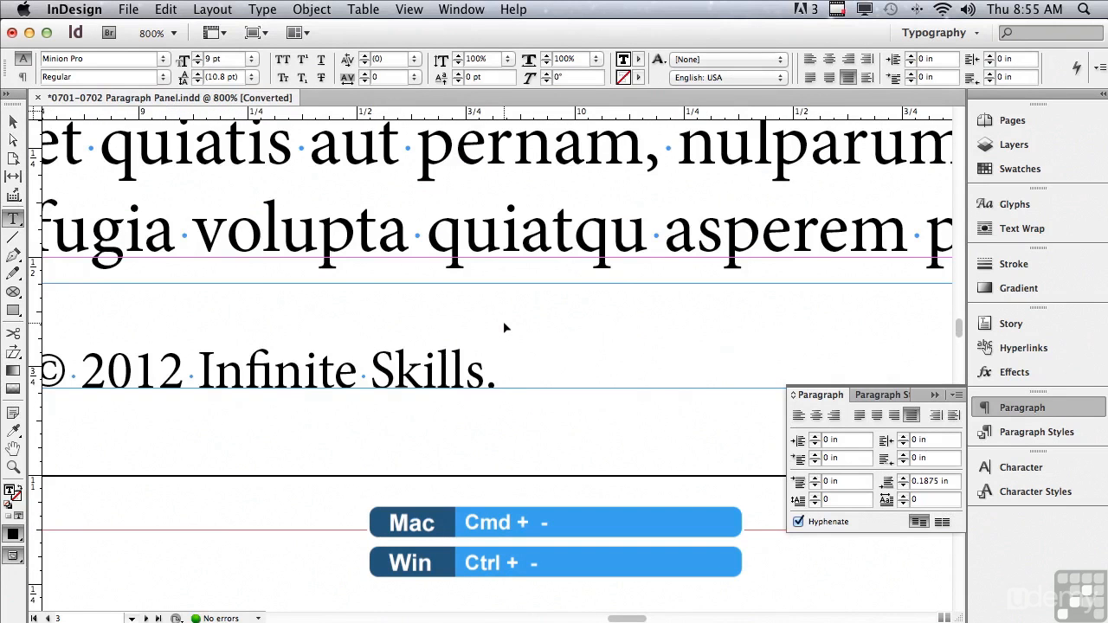
key("super+minus")
key("super+minus")
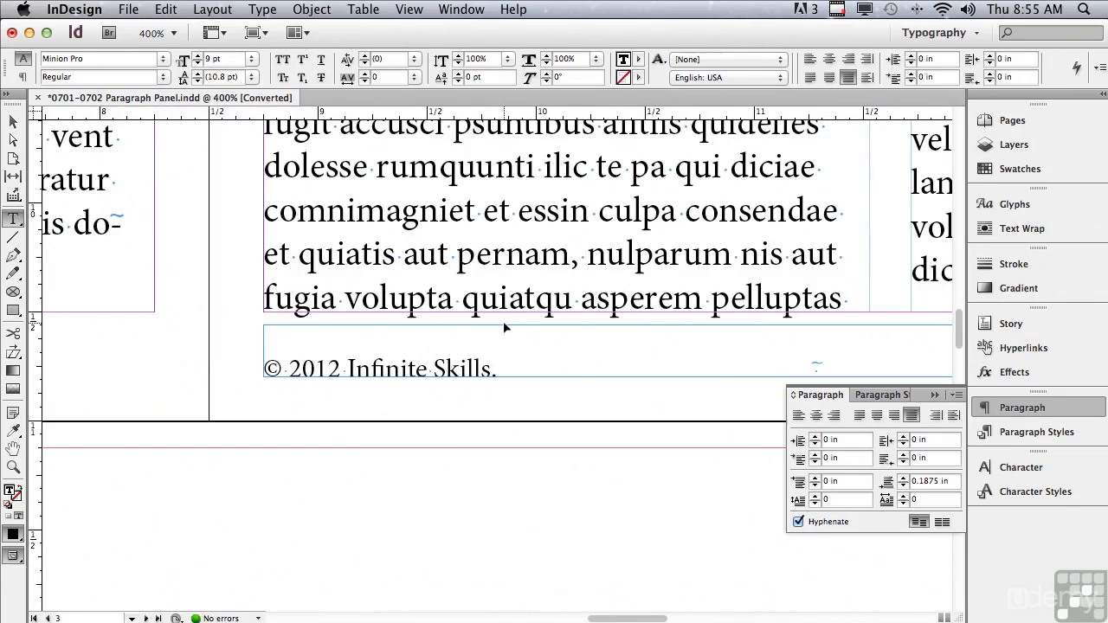
key("super+minus")
key("super+minus")
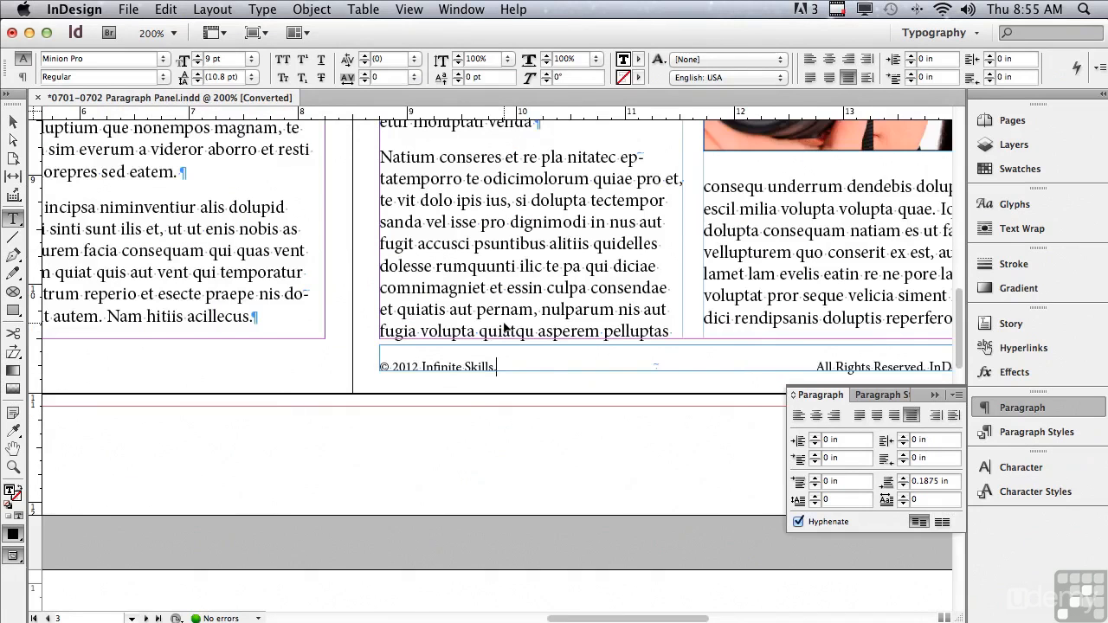
key("super+minus")
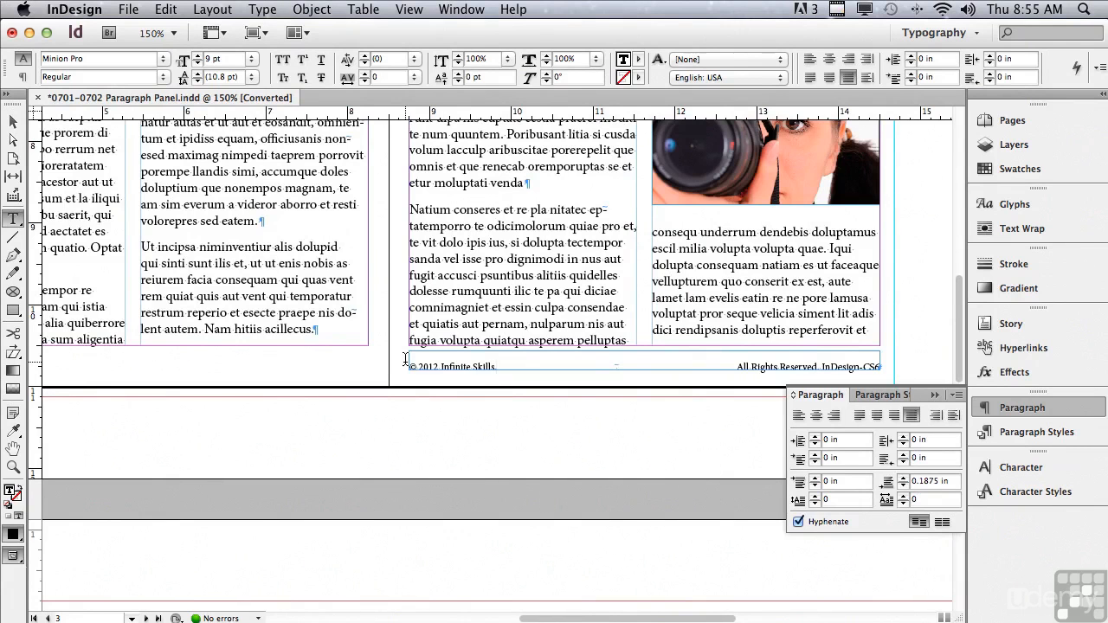
- Copy the footer's flush space and replace the space between "Reserved." and "InDesign-CS6" with it
left_click_drag(547, 365, 644, 407)
key("super+c")
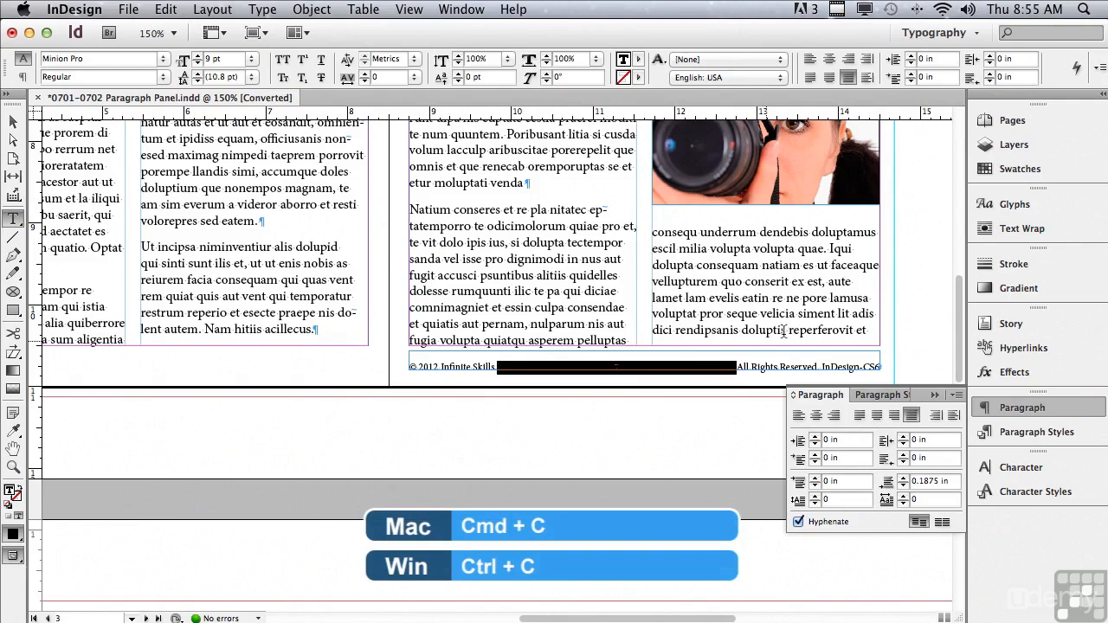
left_click(817, 368)
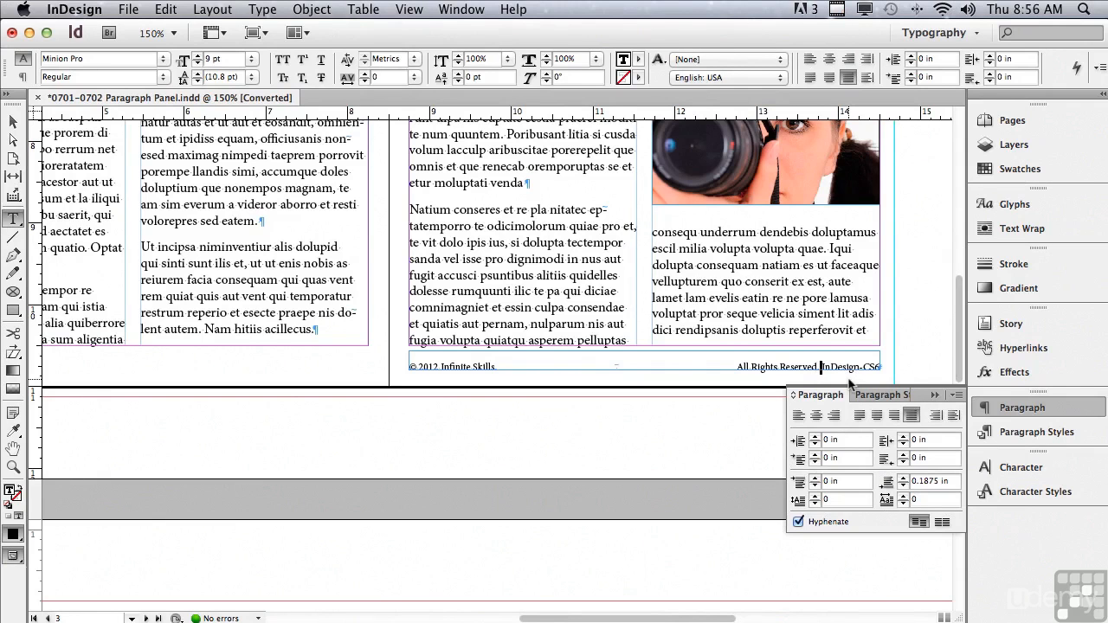
key("Tab")
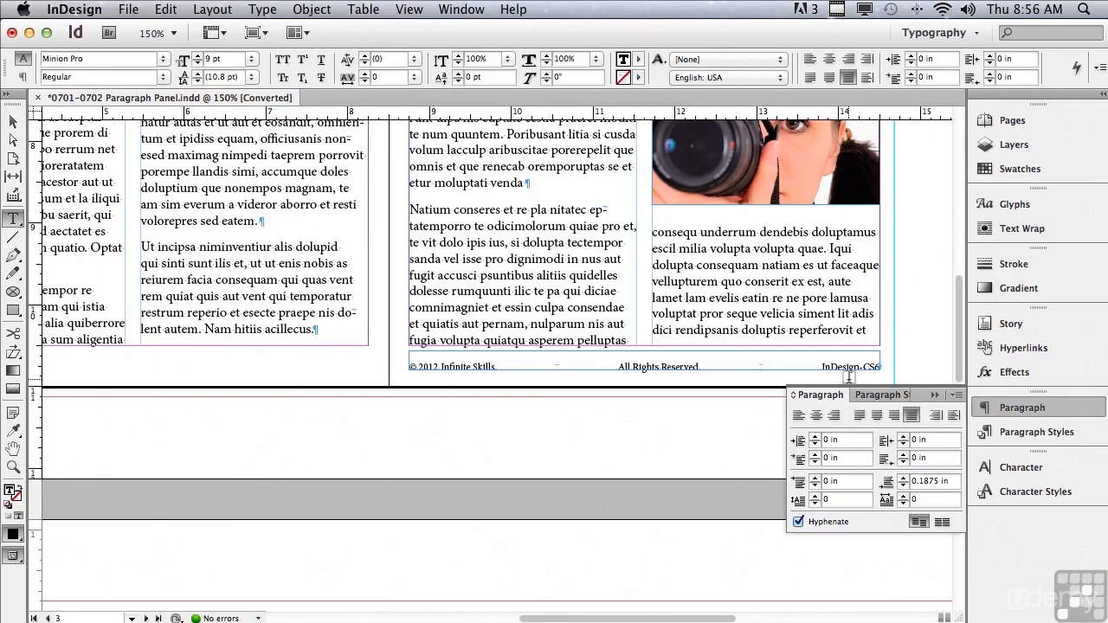
left_click(821, 360)
- Narrow the copyright footer's text frame to about 4.89 in wide and stretch it back to 5.75 in
left_click(12, 124)
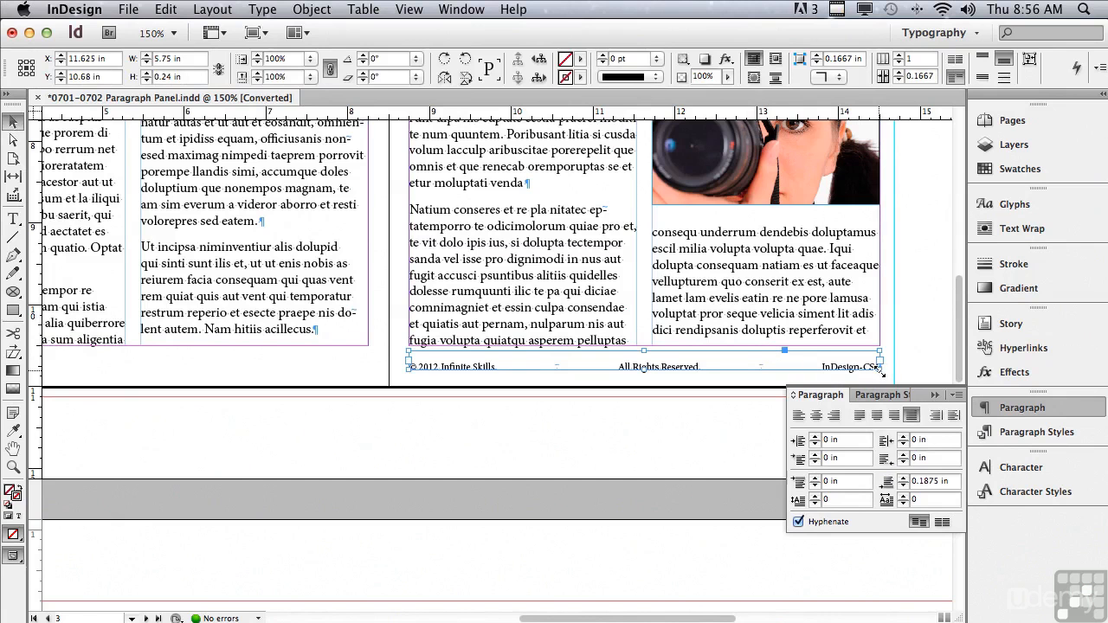
left_click_drag(879, 371, 807, 369)
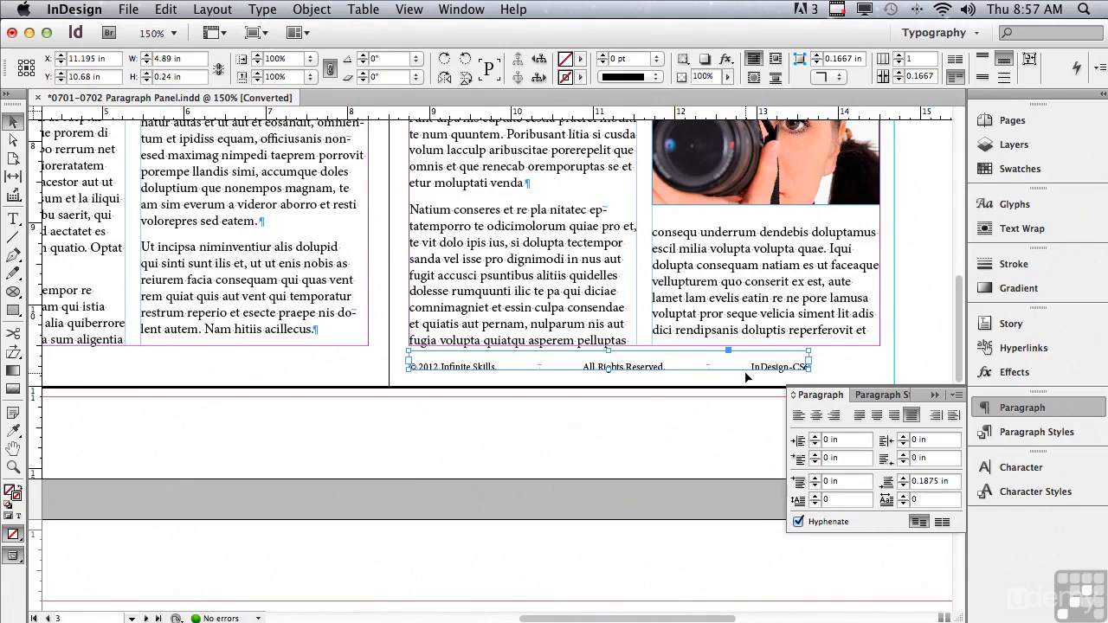
left_click_drag(811, 368, 881, 368)
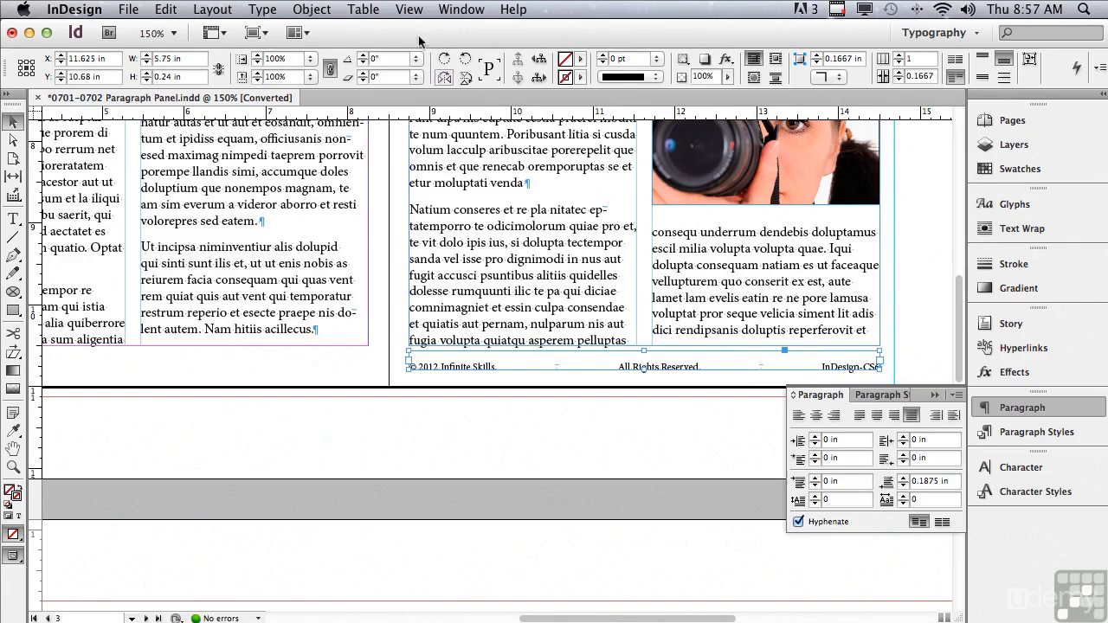
- Move the "Watch this text carefully" note from the left page's outer margin to the right page's outer margin and back
left_click(407, 9)
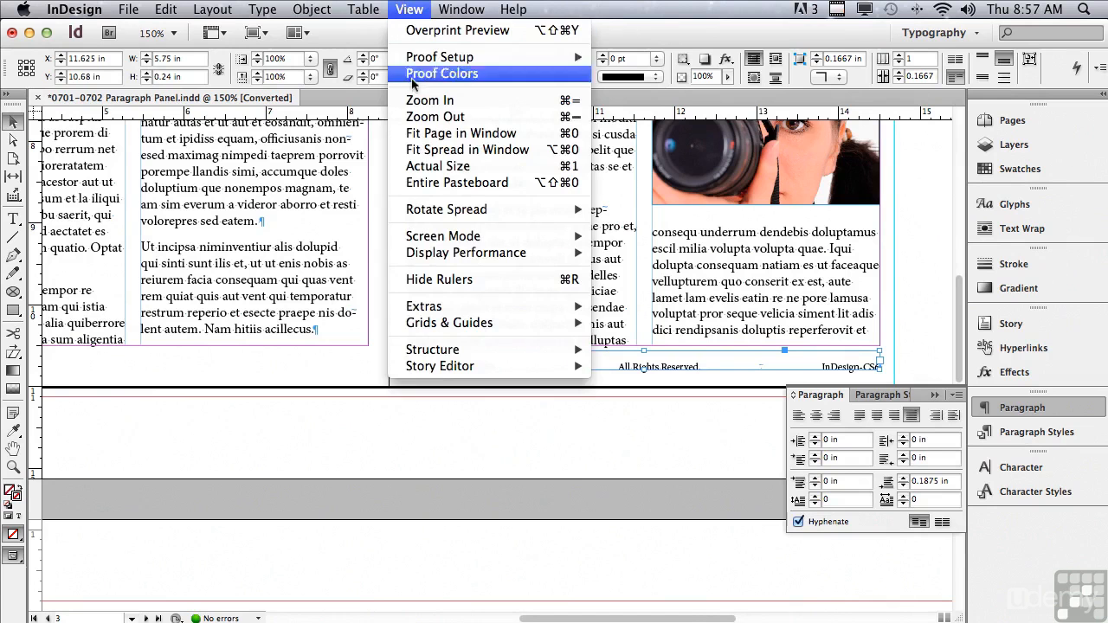
left_click(418, 151)
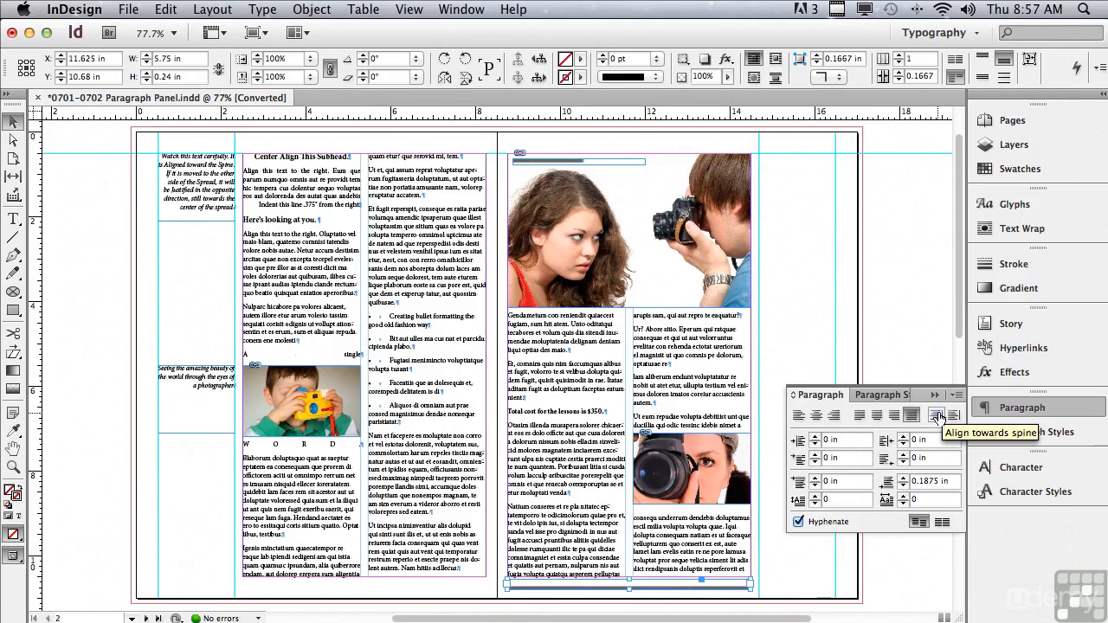
left_click(208, 186)
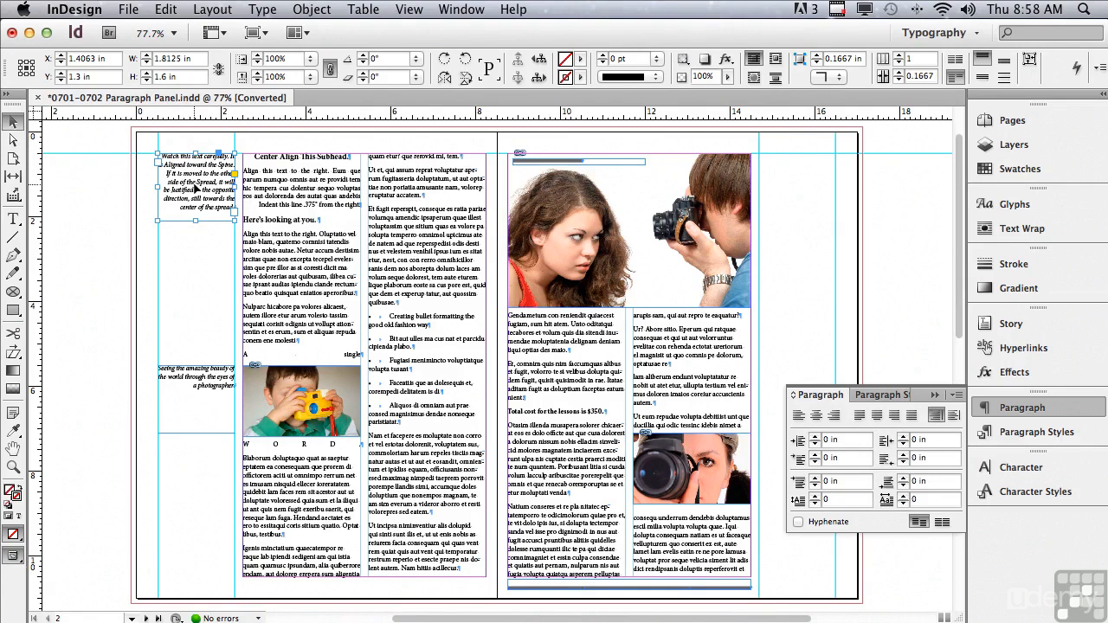
left_click_drag(173, 177, 774, 176)
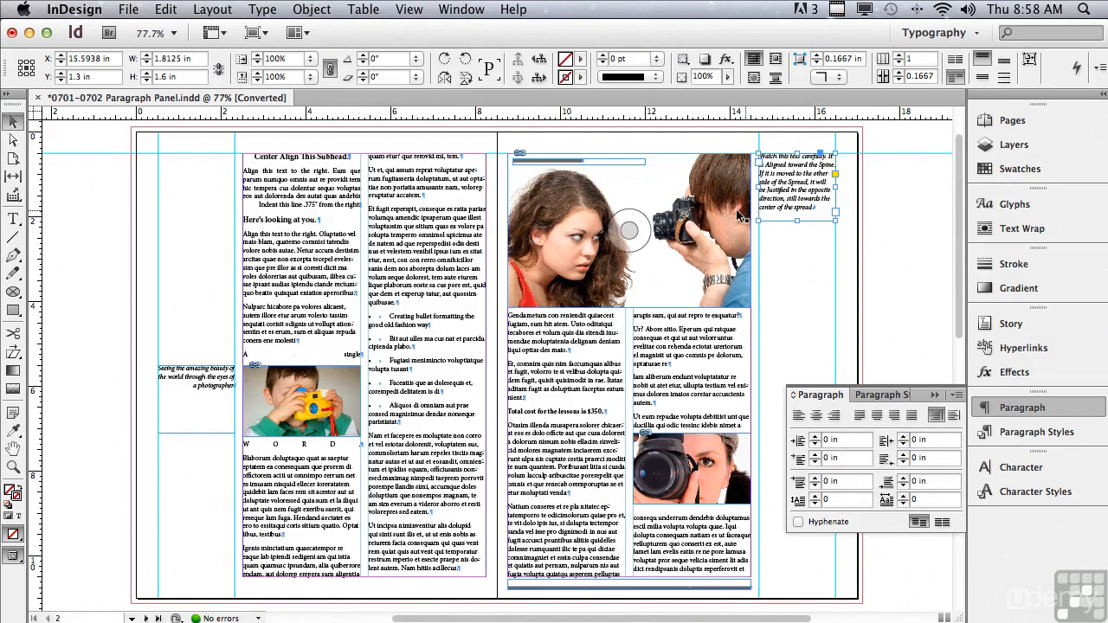
left_click_drag(745, 214, 201, 184)
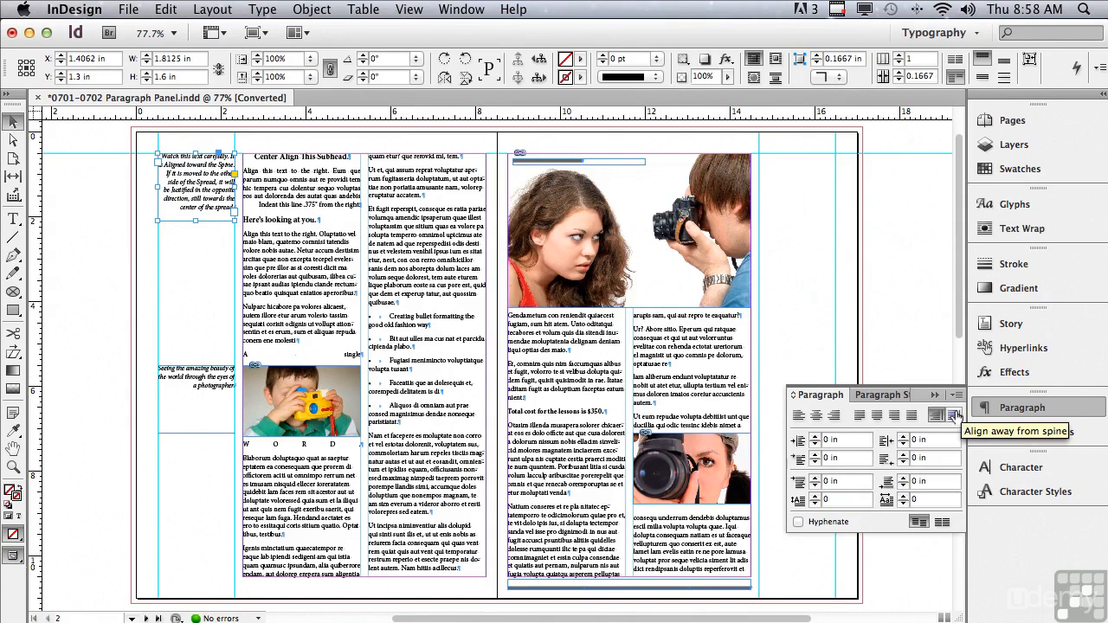
- Align the "Watch this text carefully" note away from the spine and move its frame to the right page's outer margin
left_click(953, 416)
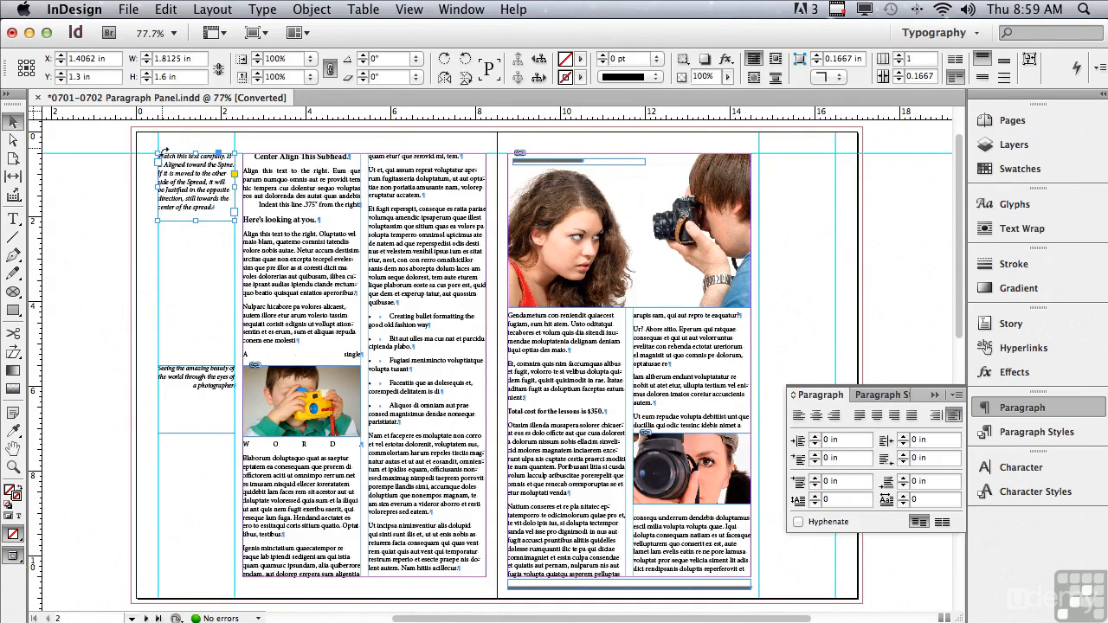
left_click_drag(178, 199, 761, 200)
left_click_drag(775, 202, 782, 203)
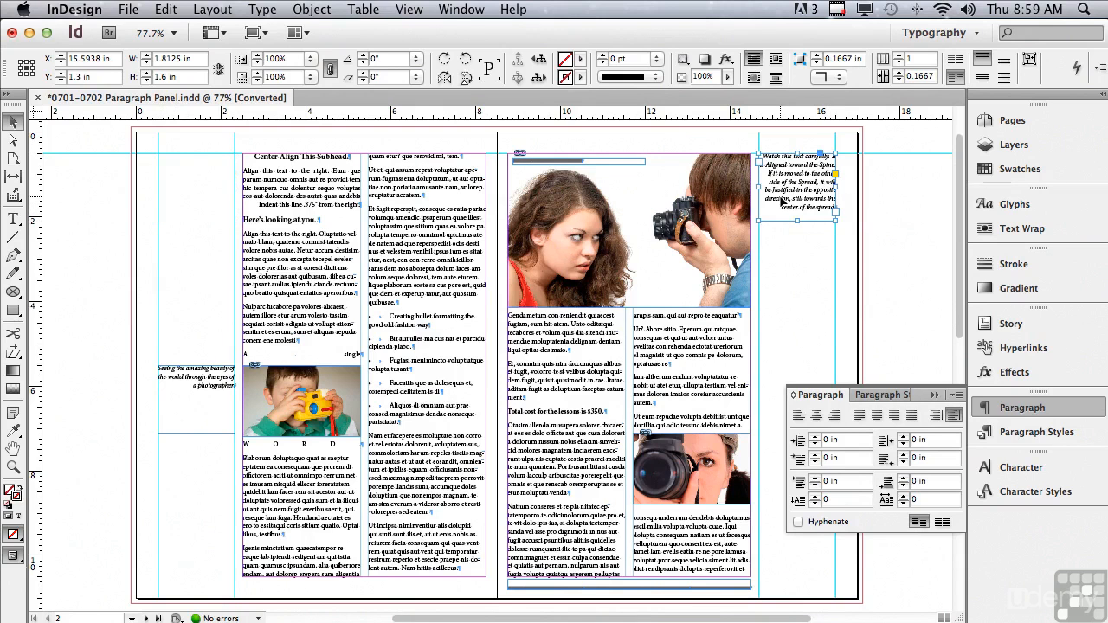